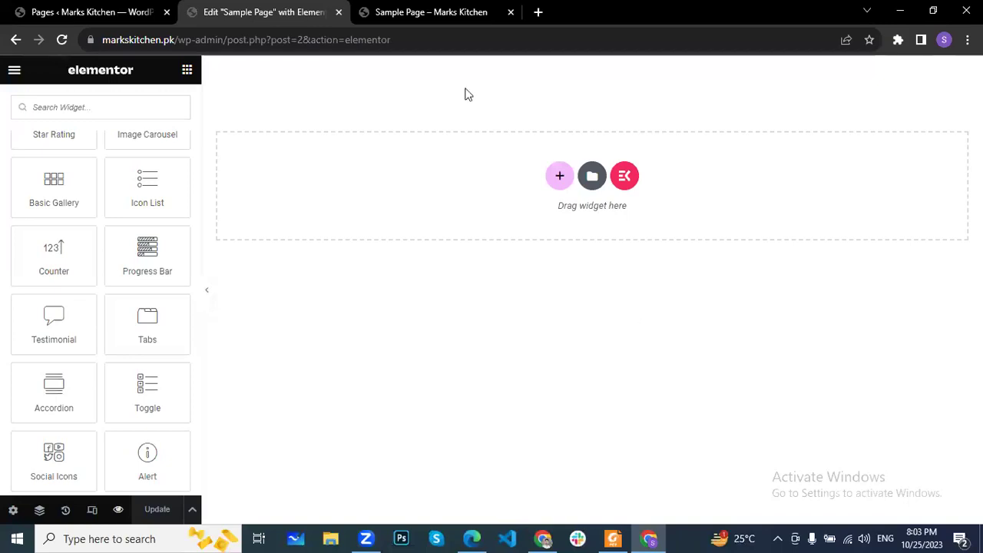
Add a single flexbox container to the empty page and set its content width to Full Width
{"action": "left_click", "coordinate": [559, 176]}
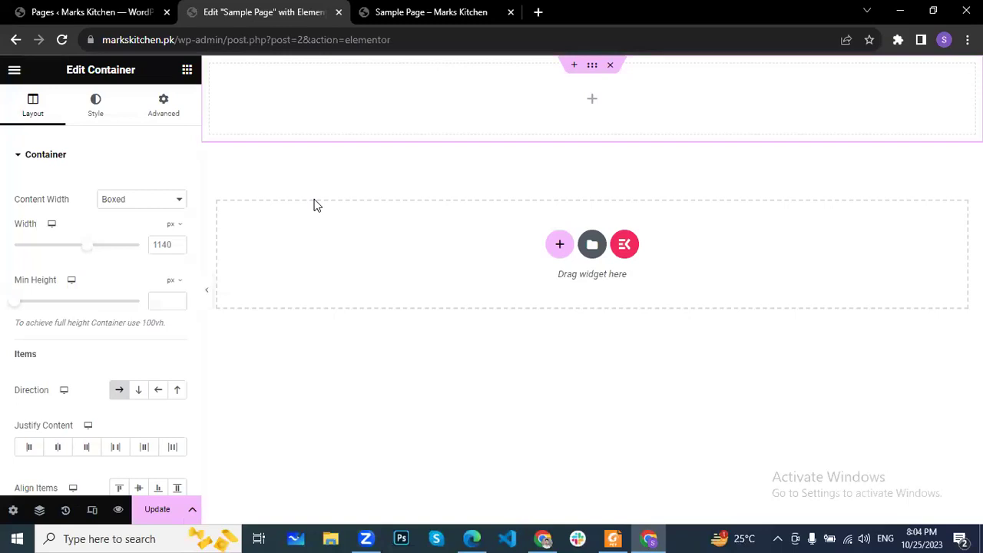
{"action": "left_click", "coordinate": [175, 199]}
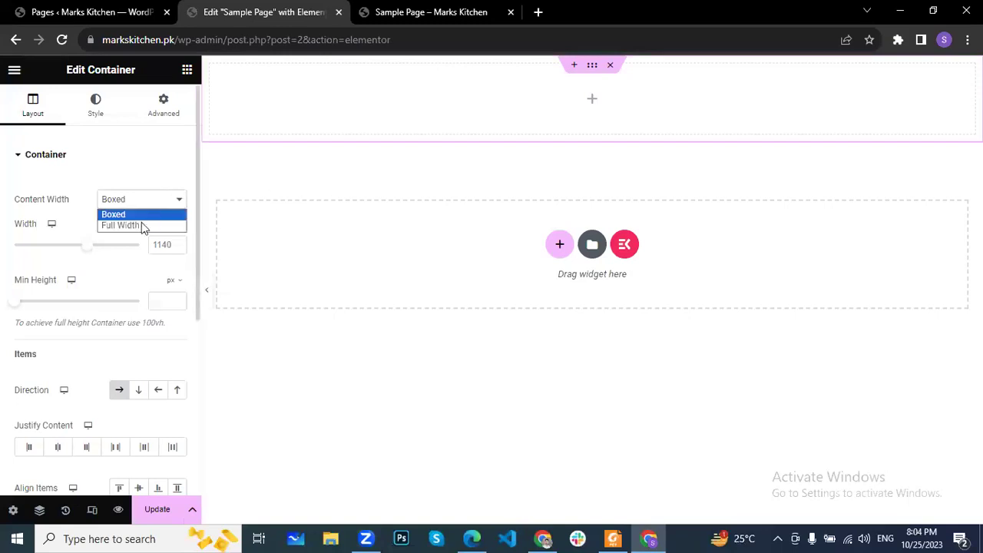
{"action": "left_click", "coordinate": [175, 98]}
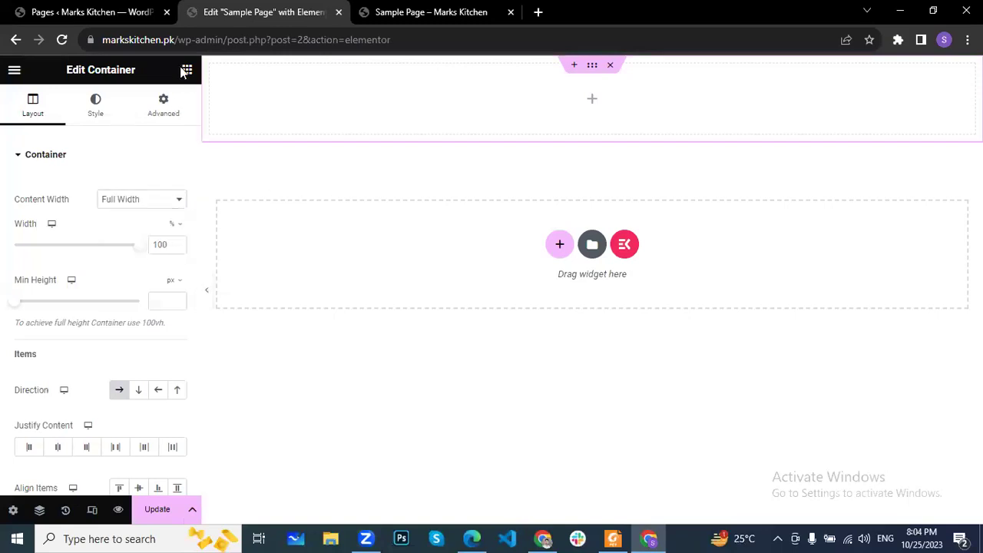
Search the widgets for "slid" and place a Slides widget inside the full-width container
{"action": "left_click", "coordinate": [186, 69]}
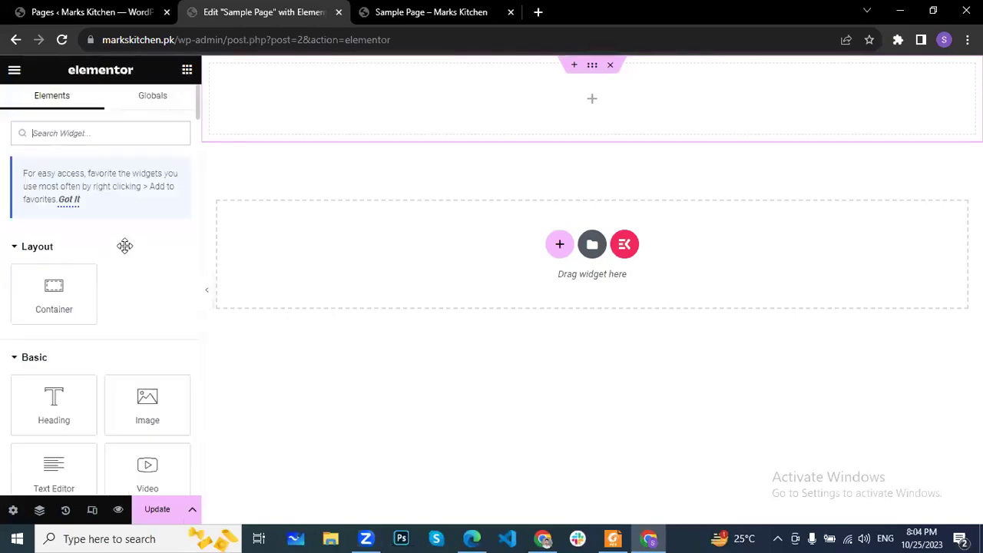
{"action": "scroll", "coordinate": [94, 254], "scroll_direction": "down", "scroll_amount": 7}
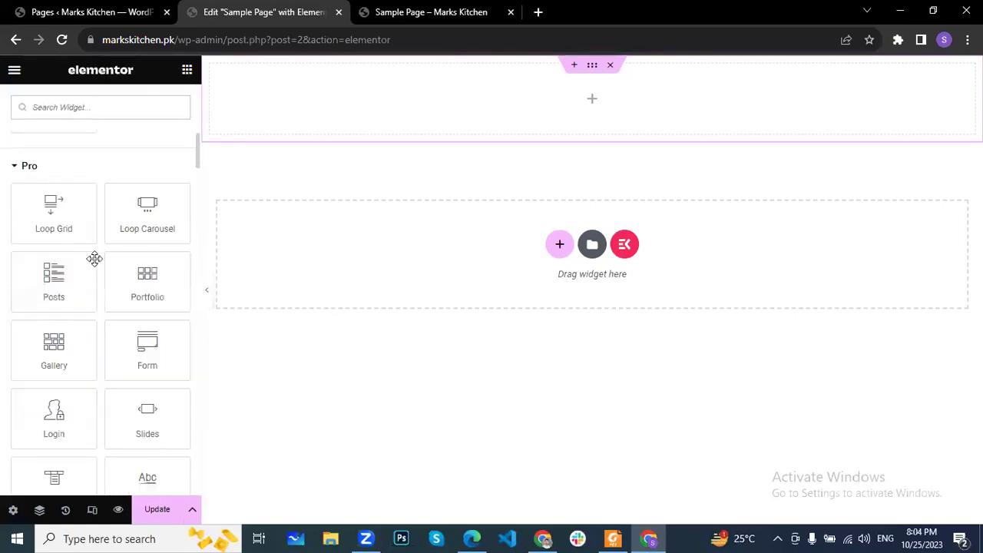
{"action": "scroll", "coordinate": [115, 253], "scroll_direction": "down", "scroll_amount": 3}
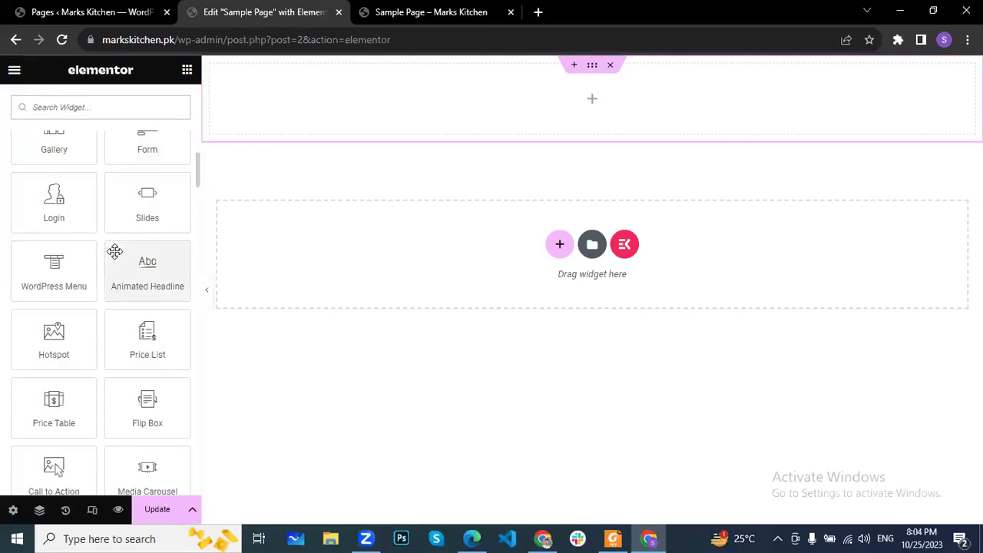
{"action": "scroll", "coordinate": [115, 251], "scroll_direction": "down", "scroll_amount": 5}
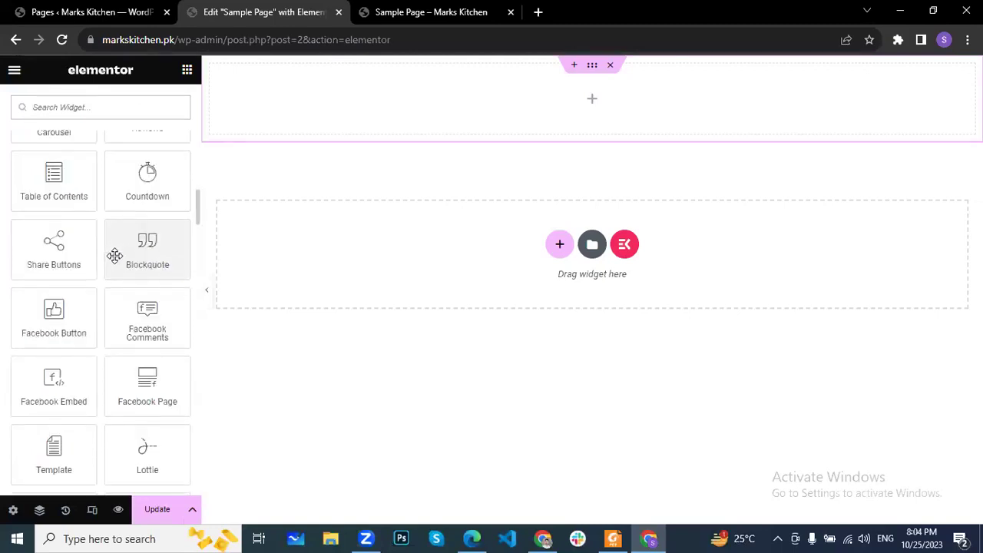
{"action": "scroll", "coordinate": [76, 340], "scroll_direction": "down", "scroll_amount": 4}
{"action": "scroll", "coordinate": [80, 338], "scroll_direction": "down", "scroll_amount": 3}
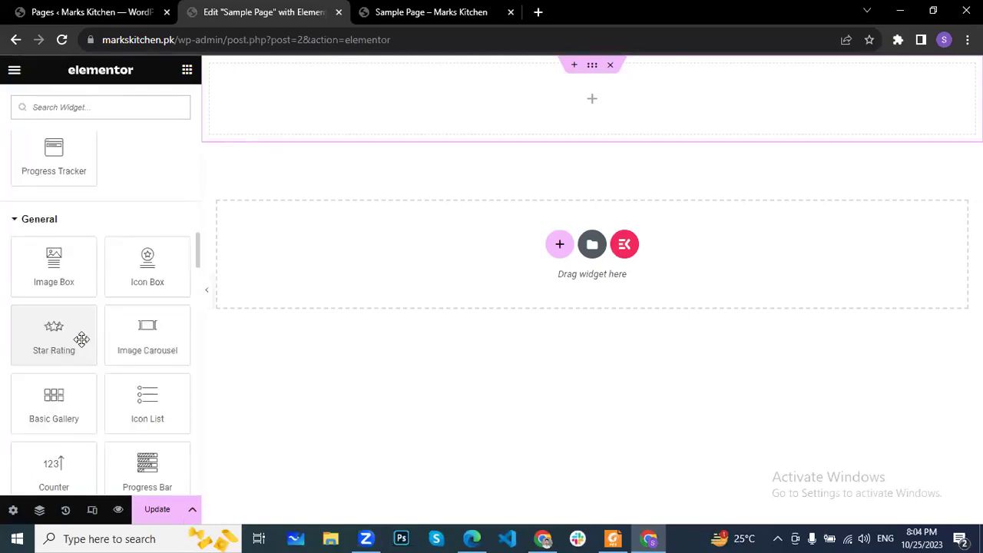
{"action": "scroll", "coordinate": [81, 338], "scroll_direction": "down", "scroll_amount": 8}
{"action": "scroll", "coordinate": [81, 339], "scroll_direction": "up", "scroll_amount": 5}
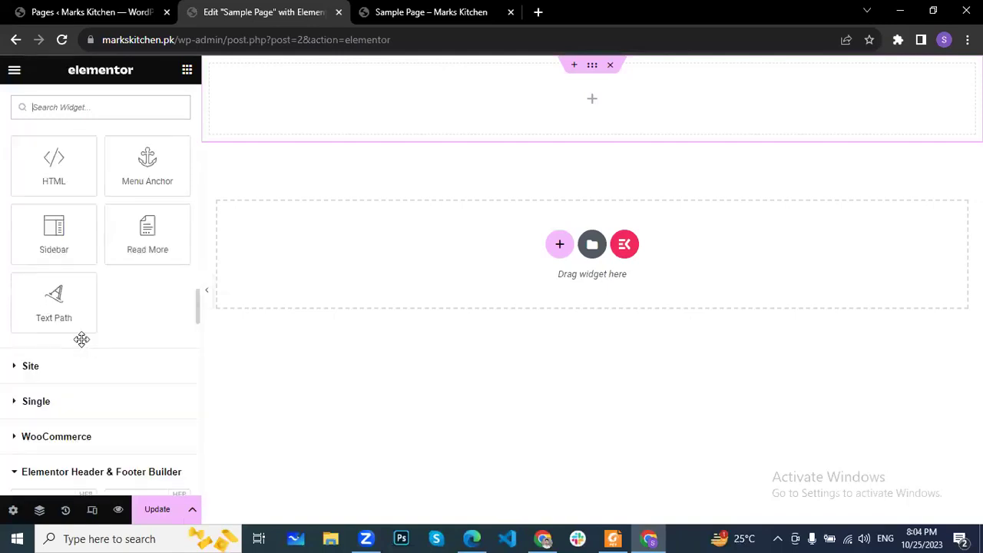
{"action": "left_click", "coordinate": [64, 107]}
{"action": "type", "text": "slid"}
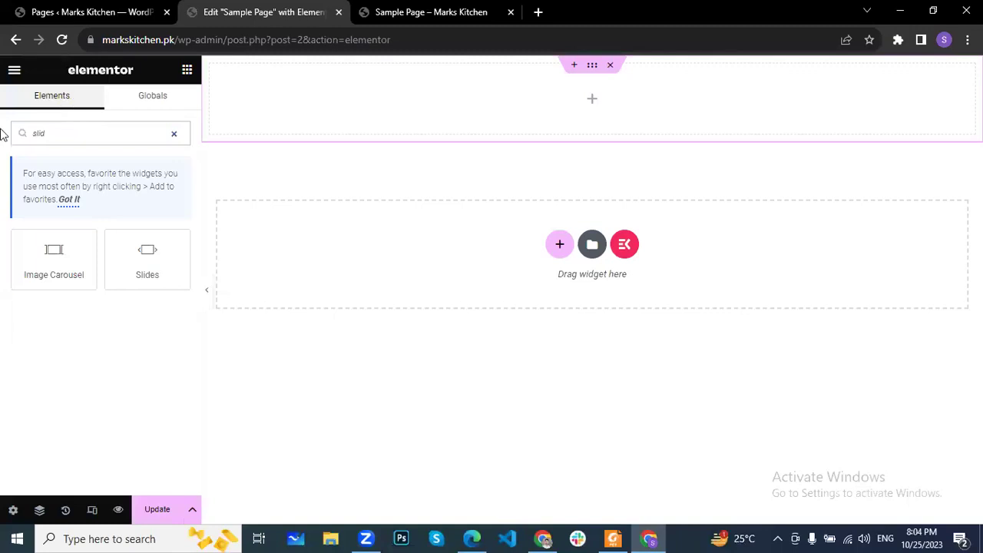
{"action": "left_click_drag", "start_coordinate": [149, 256], "coordinate": [654, 198]}
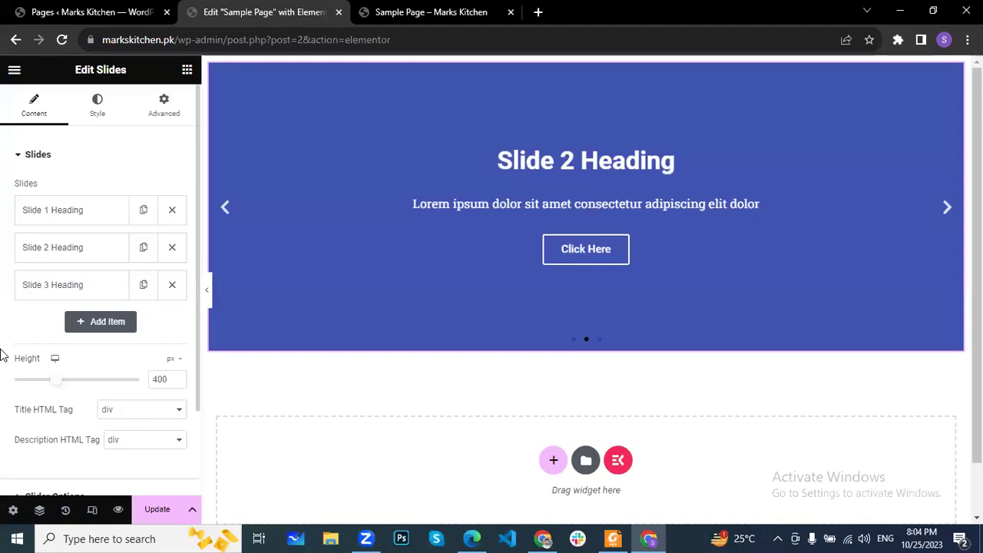
Change the first slide's title to "Welcome to LWE"
{"action": "left_click", "coordinate": [80, 220]}
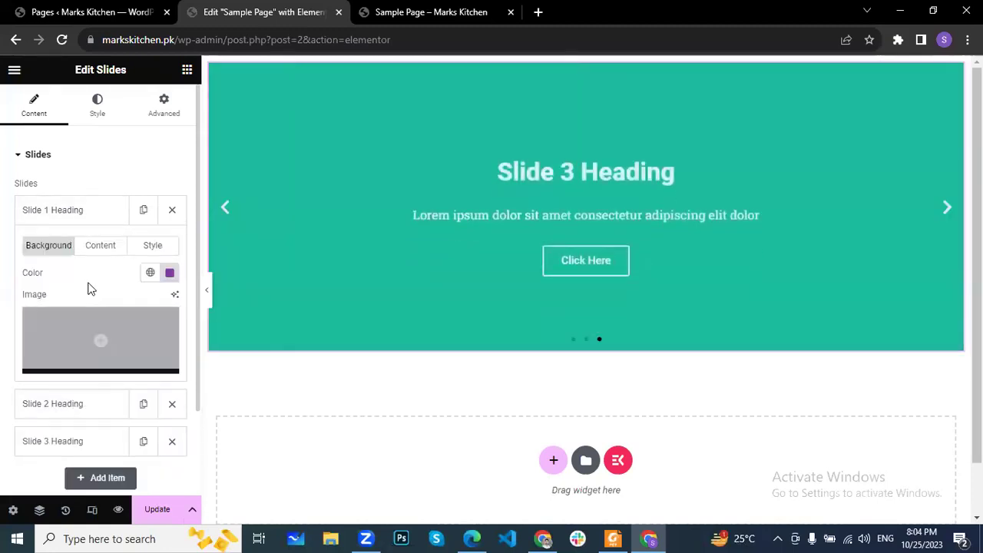
{"action": "scroll", "coordinate": [108, 185], "scroll_direction": "down", "scroll_amount": 1}
{"action": "left_click", "coordinate": [108, 177]}
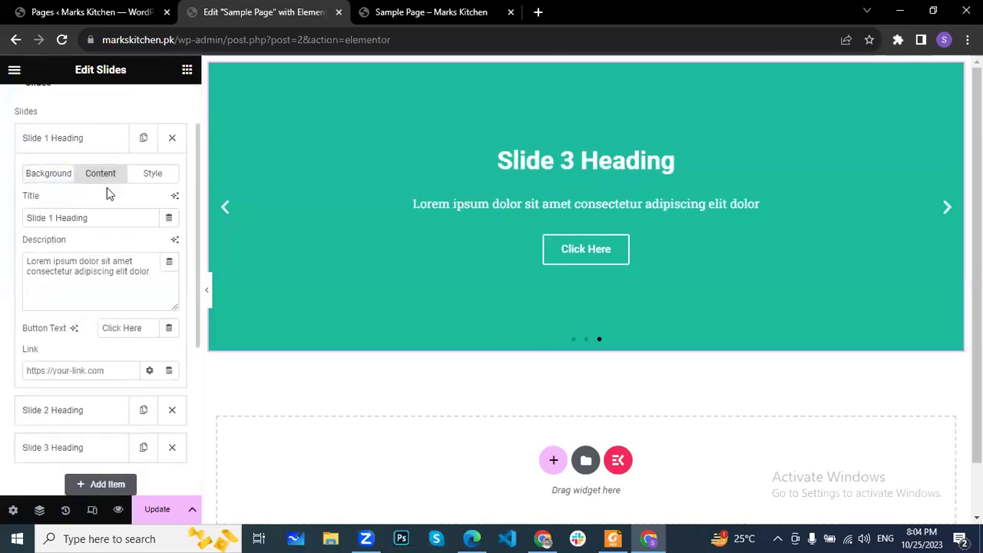
{"action": "left_click_drag", "start_coordinate": [103, 219], "coordinate": [3, 220]}
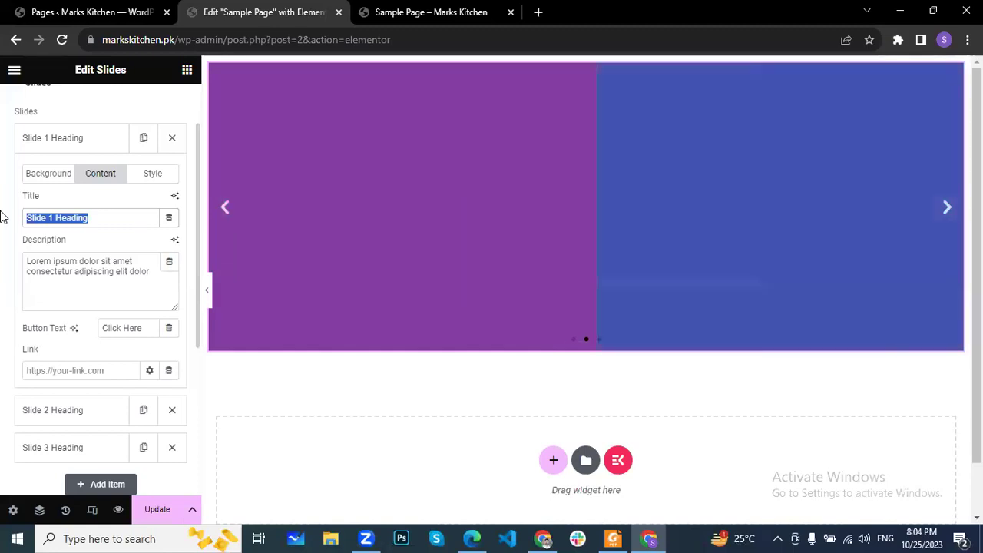
{"action": "type", "text": "Welcom"}
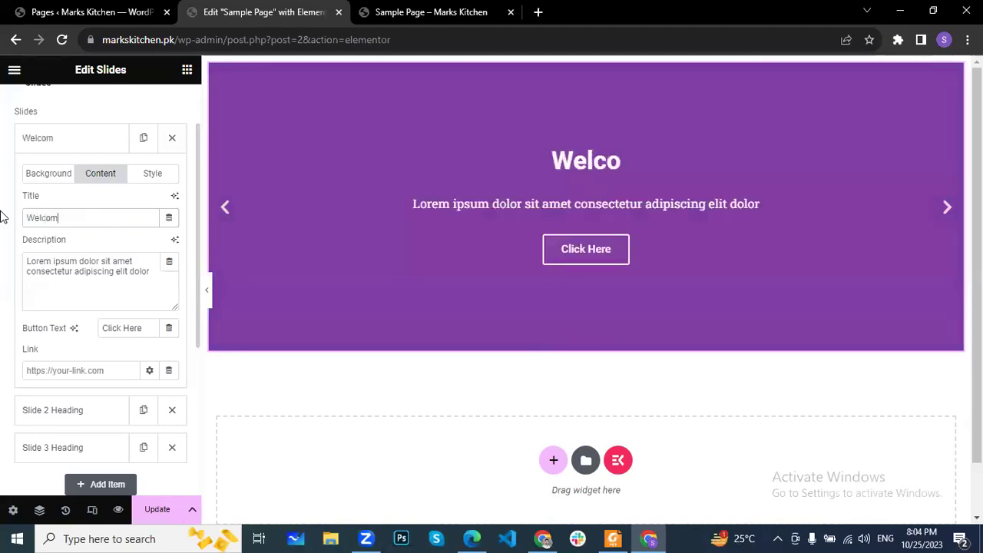
{"action": "type", "text": "e t"}
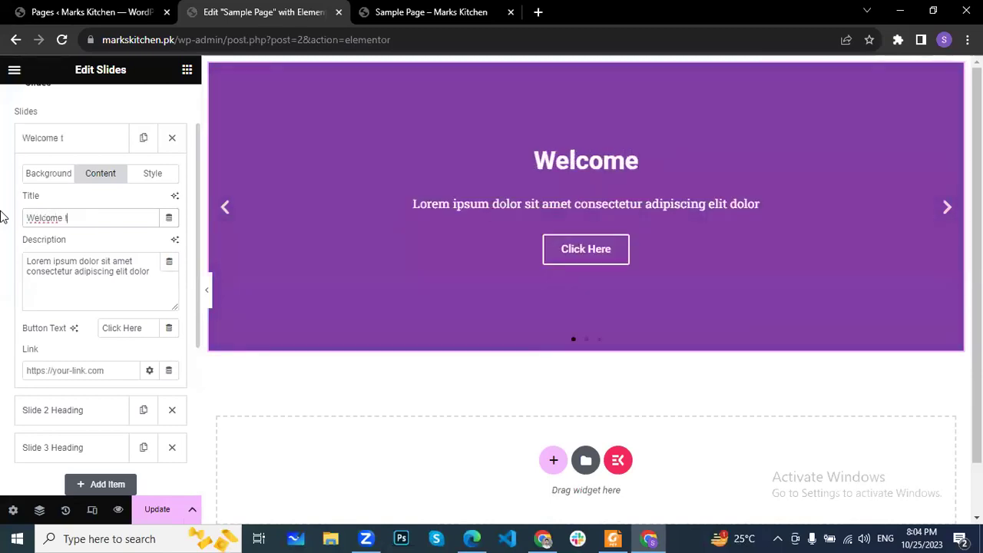
{"action": "type", "text": "o LWE"}
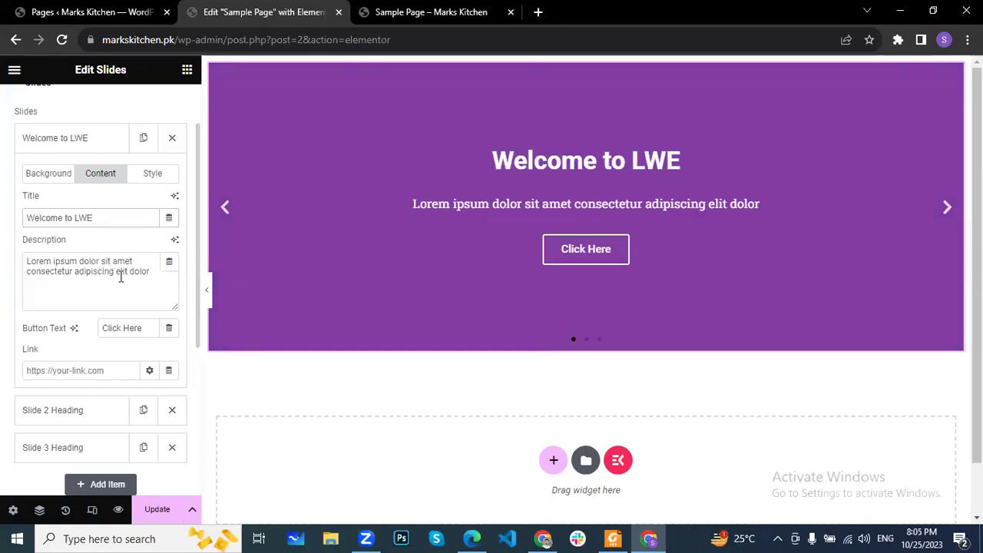
Set the first slide's button text to "Contact Us" and collapse the slide's settings
{"action": "triple_click", "coordinate": [98, 327]}
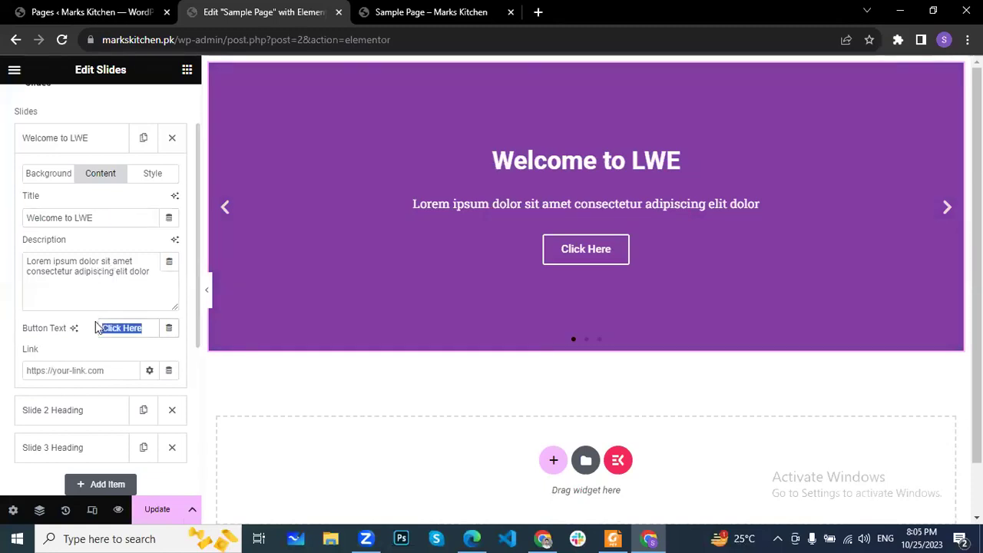
{"action": "type", "text": "Contact"}
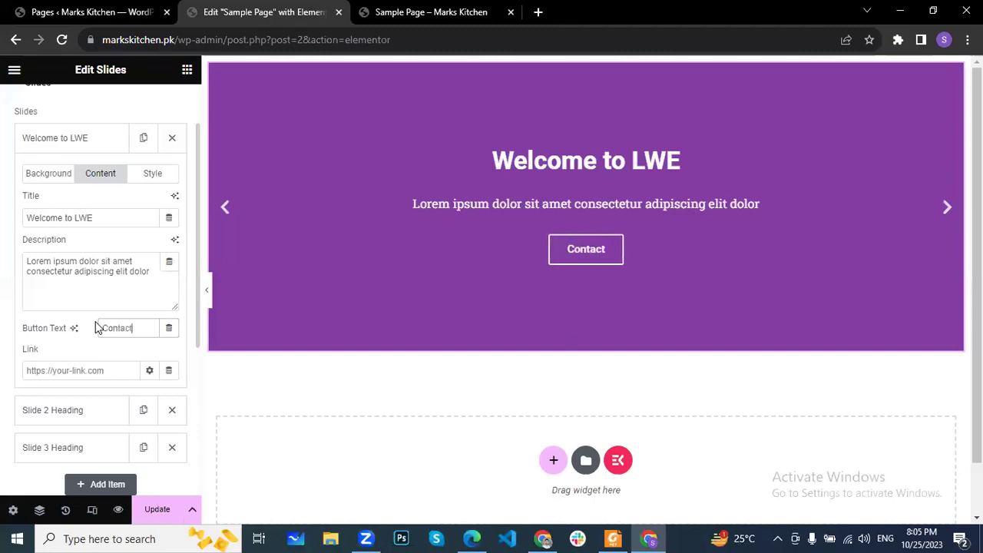
{"action": "type", "text": " Us"}
{"action": "scroll", "coordinate": [99, 228], "scroll_direction": "up", "scroll_amount": 2}
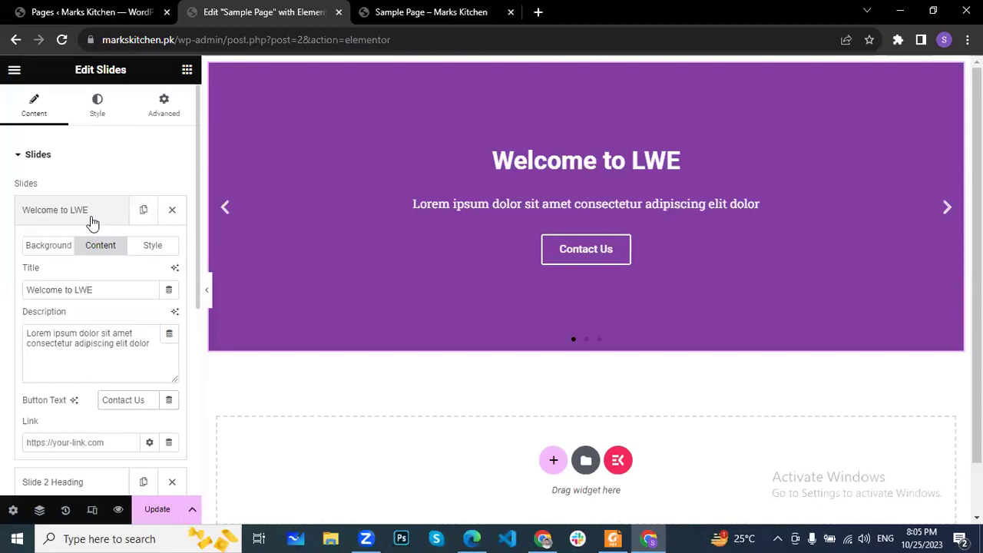
{"action": "left_click", "coordinate": [92, 219]}
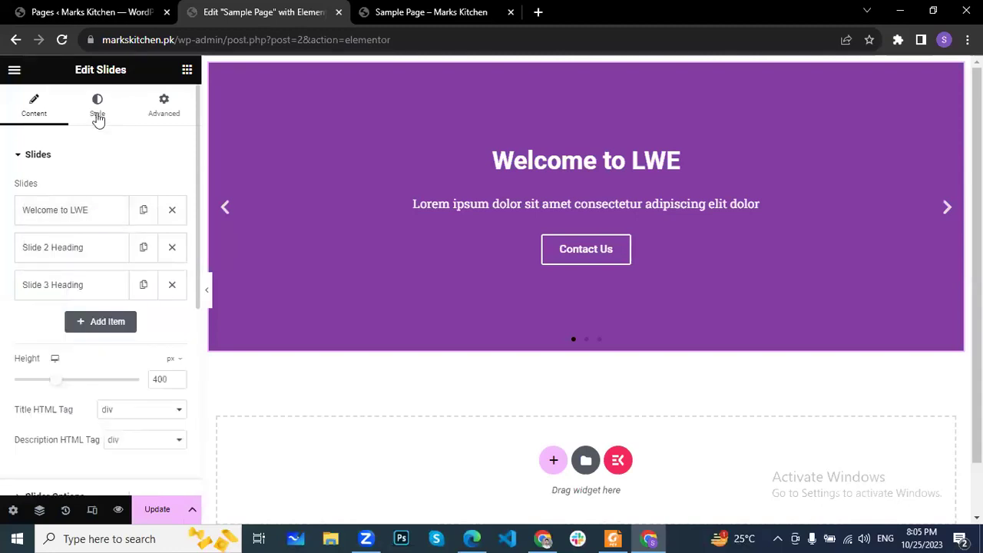
Examine the Slides widget's style options for the slides, title and button
{"action": "left_click", "coordinate": [75, 217]}
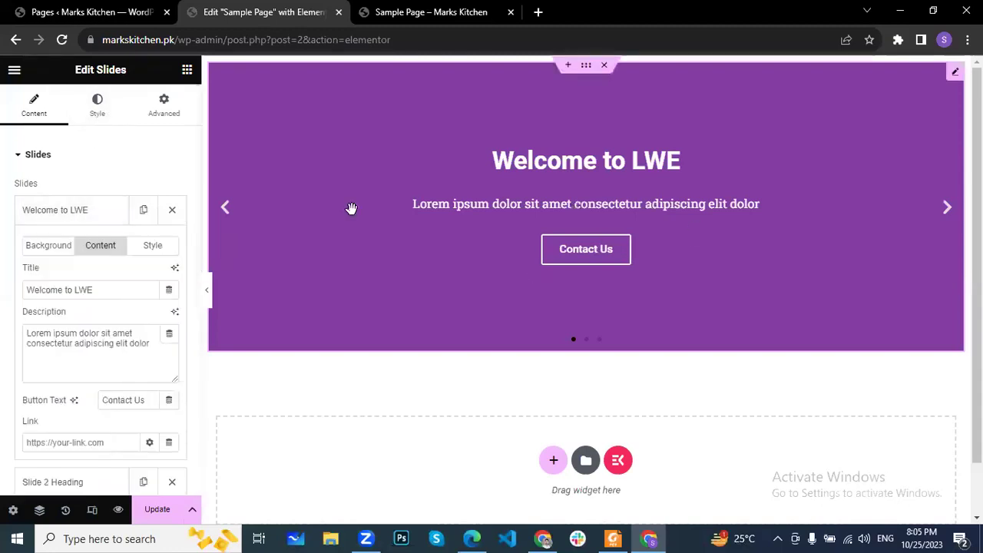
{"action": "left_click", "coordinate": [99, 117]}
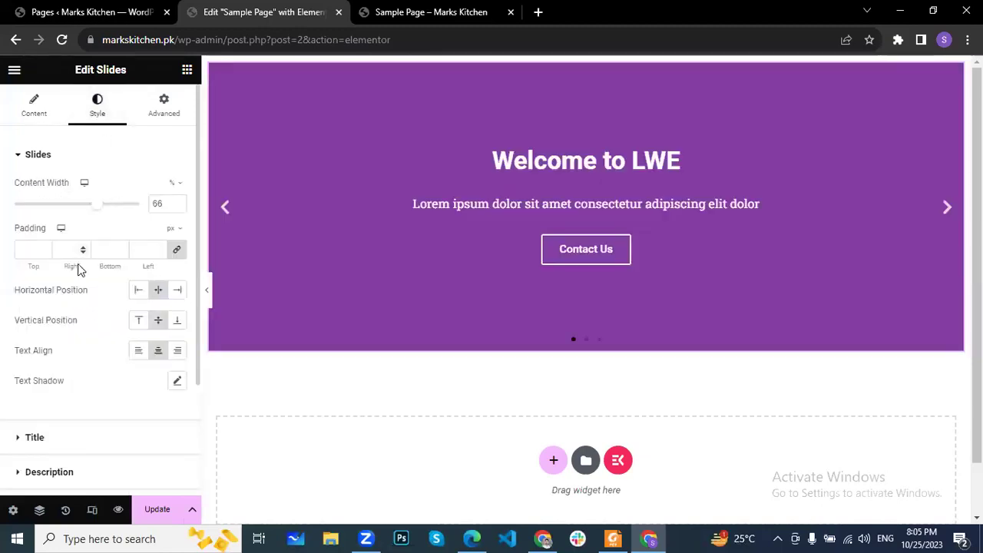
{"action": "scroll", "coordinate": [81, 269], "scroll_direction": "down", "scroll_amount": 2}
{"action": "left_click", "coordinate": [64, 290]}
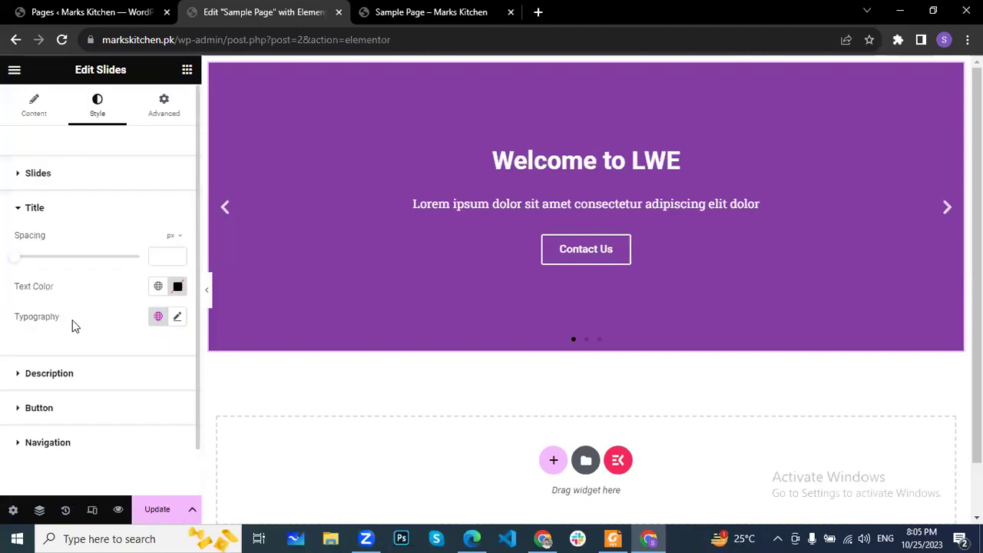
{"action": "scroll", "coordinate": [71, 353], "scroll_direction": "down", "scroll_amount": 1}
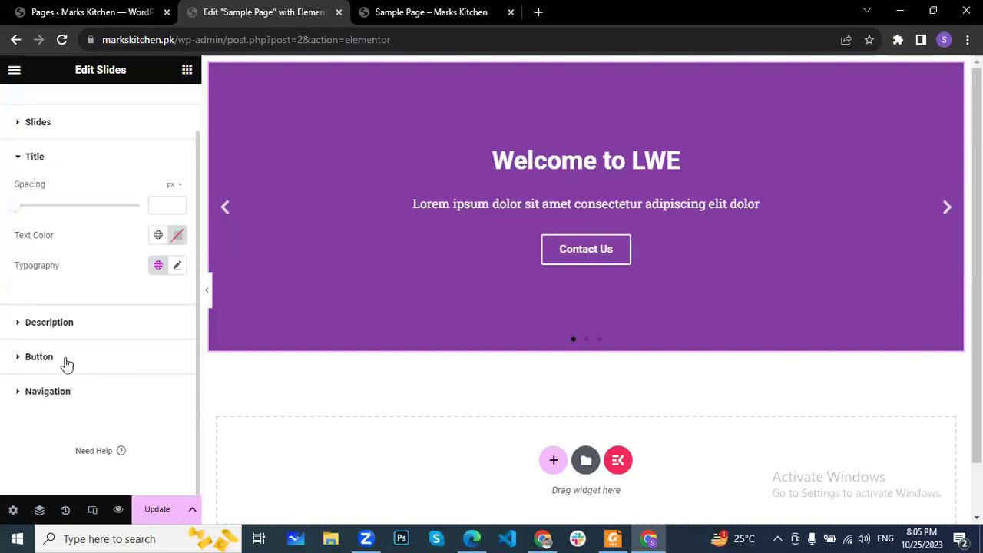
{"action": "left_click", "coordinate": [69, 355]}
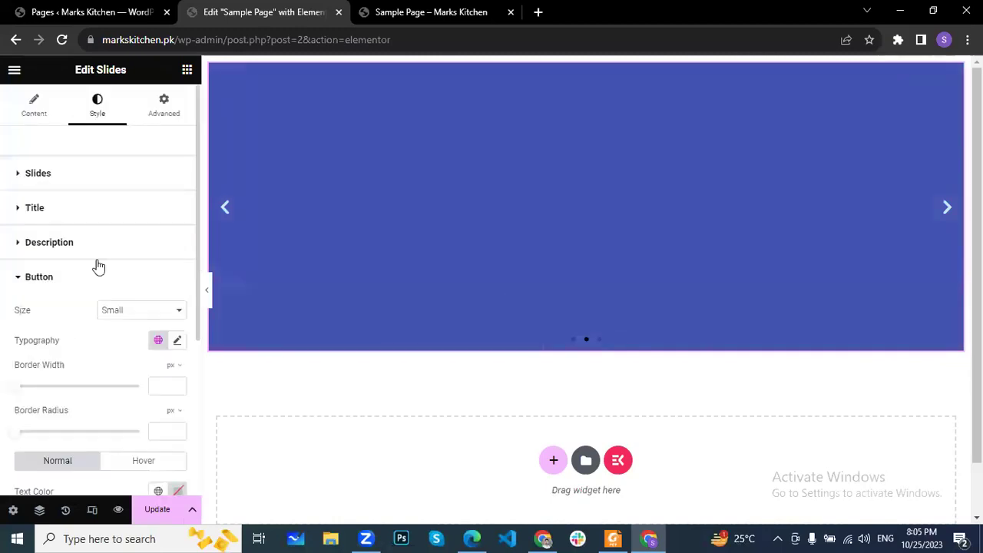
{"action": "scroll", "coordinate": [100, 261], "scroll_direction": "down", "scroll_amount": 2}
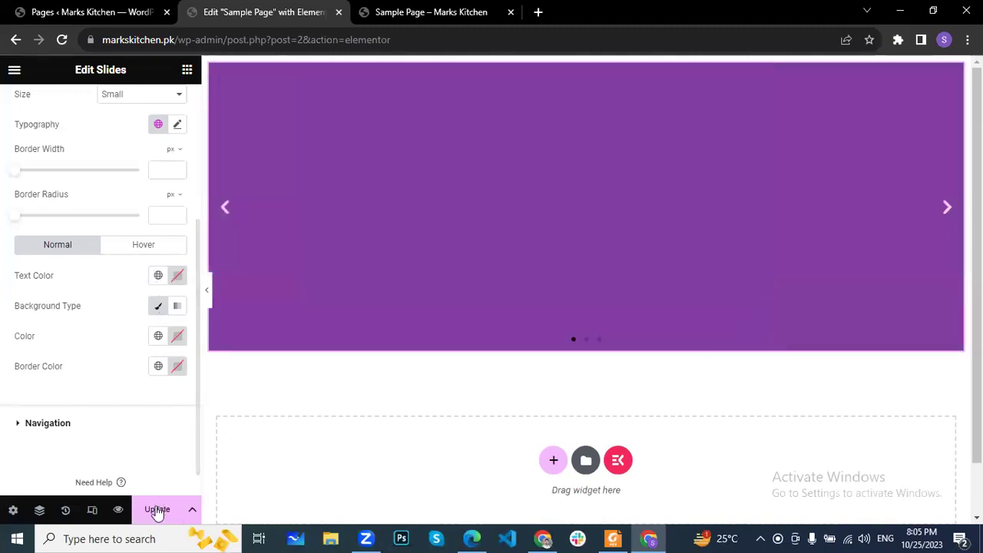
Save the page and check the slider on the Sample Page preview, advancing it to the next slide
{"action": "left_click", "coordinate": [157, 509]}
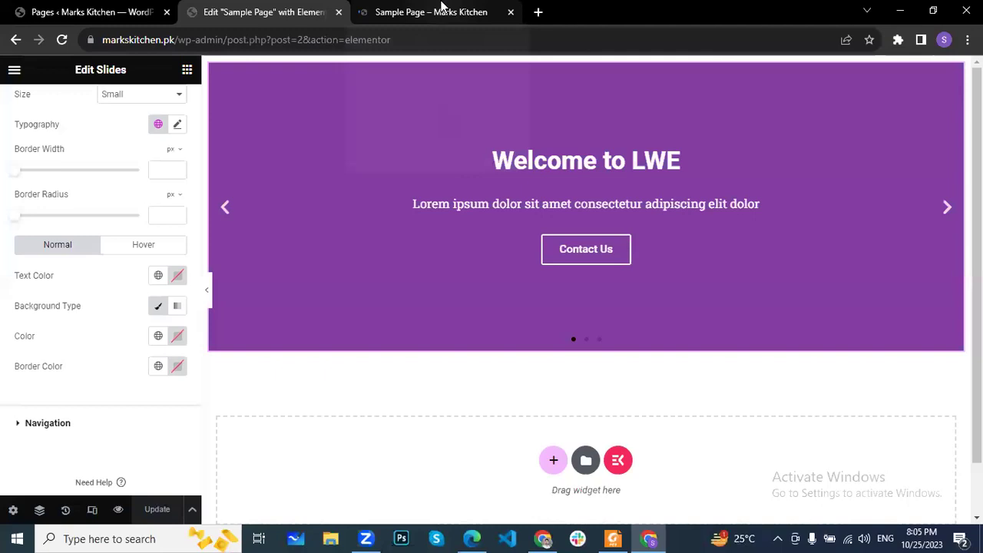
{"action": "left_click", "coordinate": [439, 9]}
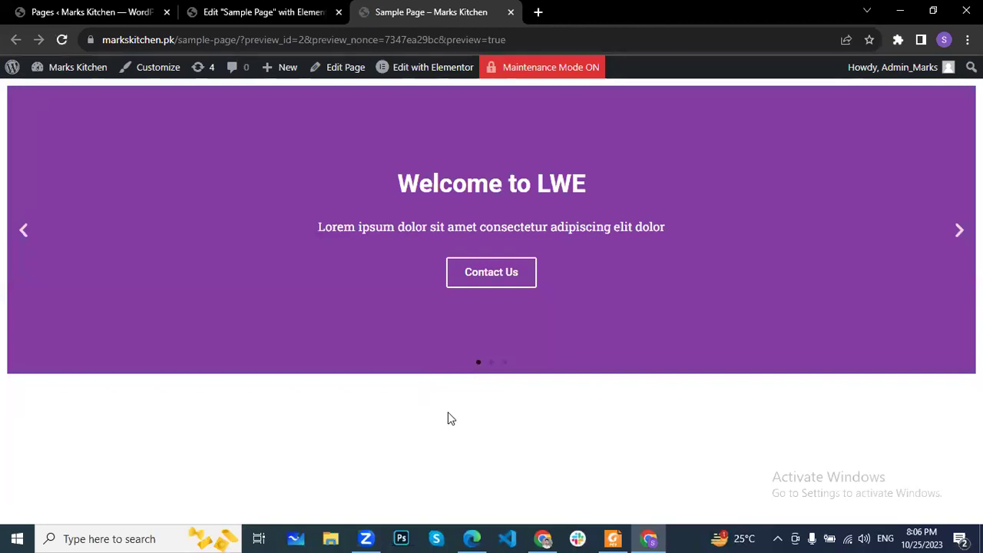
{"action": "left_click", "coordinate": [958, 229]}
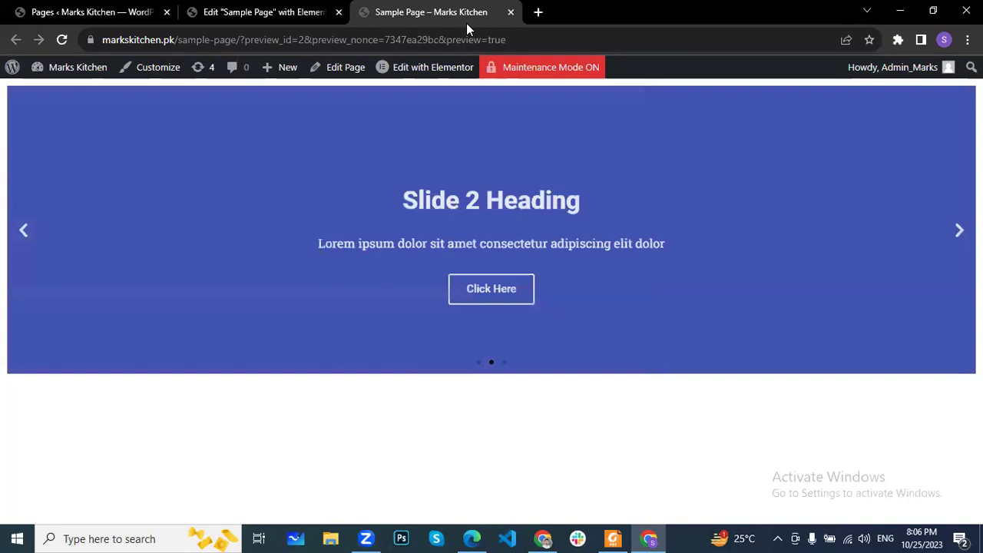
Return to the Elementor editor and add a two-column container below the slider
{"action": "key", "text": "ctrl+shift+Tab"}
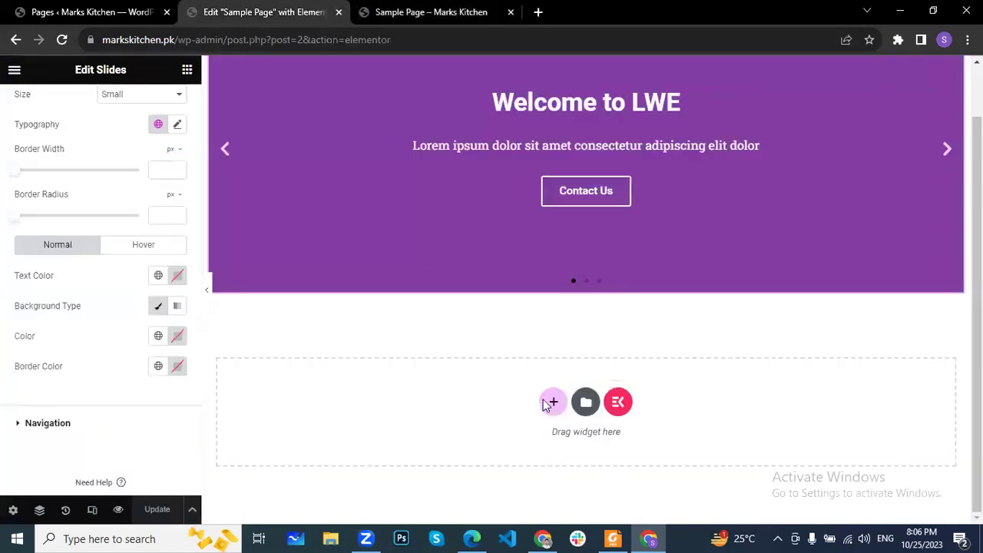
{"action": "left_click", "coordinate": [551, 404]}
{"action": "scroll", "coordinate": [480, 373], "scroll_direction": "down", "scroll_amount": 1}
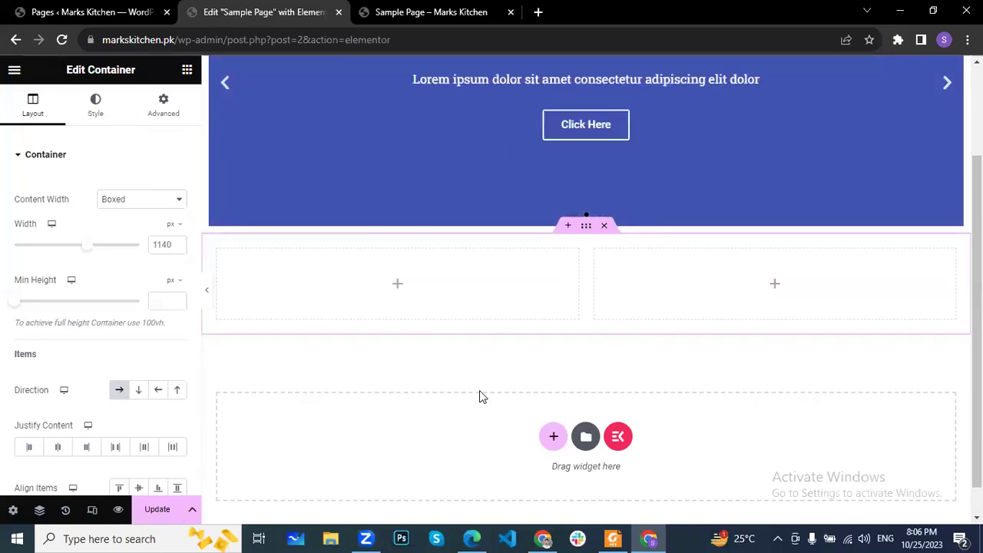
Place an Icon Box widget in the first column of the two-column container
{"action": "left_click", "coordinate": [186, 72]}
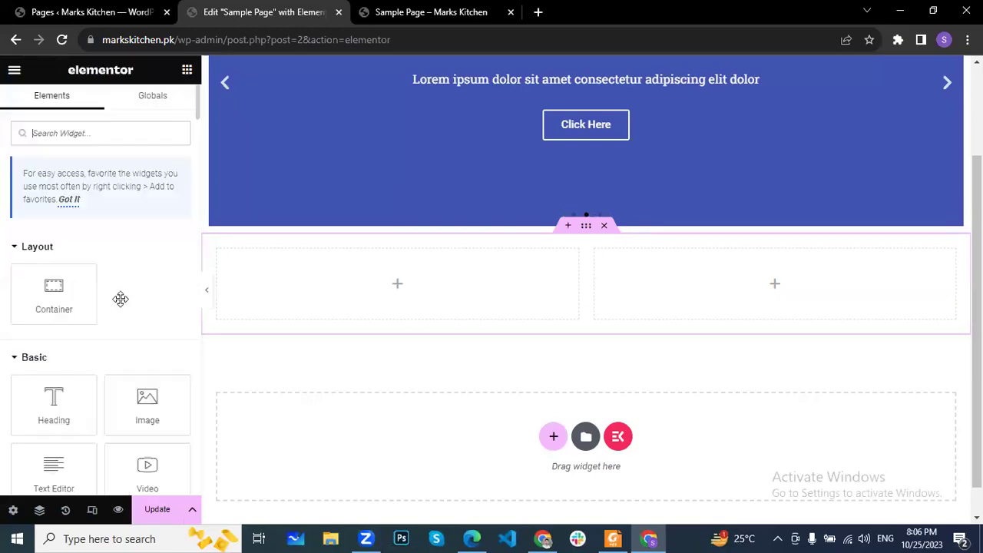
{"action": "scroll", "coordinate": [123, 295], "scroll_direction": "down", "scroll_amount": 2}
{"action": "scroll", "coordinate": [129, 299], "scroll_direction": "down", "scroll_amount": 7}
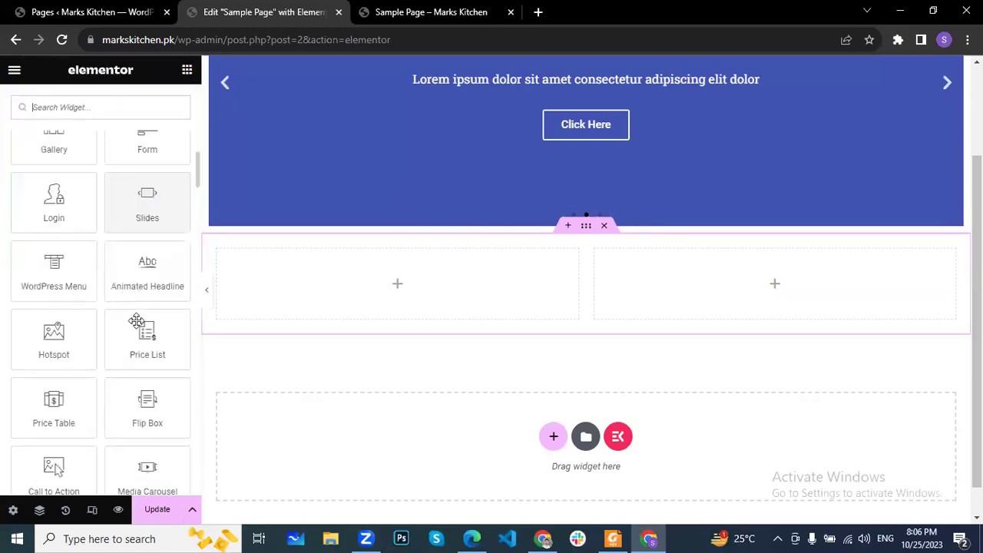
{"action": "scroll", "coordinate": [136, 321], "scroll_direction": "down", "scroll_amount": 5}
{"action": "scroll", "coordinate": [136, 319], "scroll_direction": "down", "scroll_amount": 4}
{"action": "left_click_drag", "start_coordinate": [137, 276], "coordinate": [423, 307]}
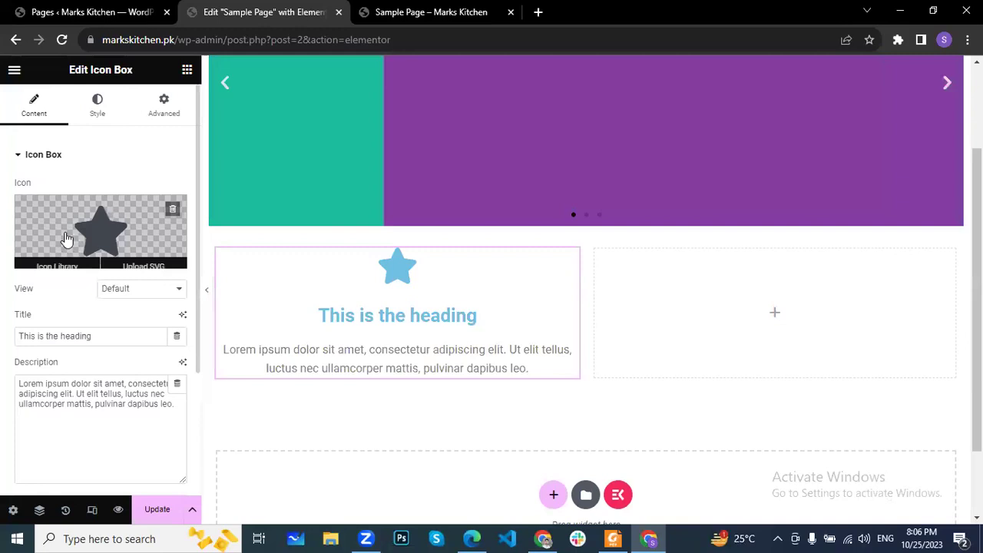
Replace the icon box's star with the broom-and-ball icon from the icon library
{"action": "left_click", "coordinate": [66, 235]}
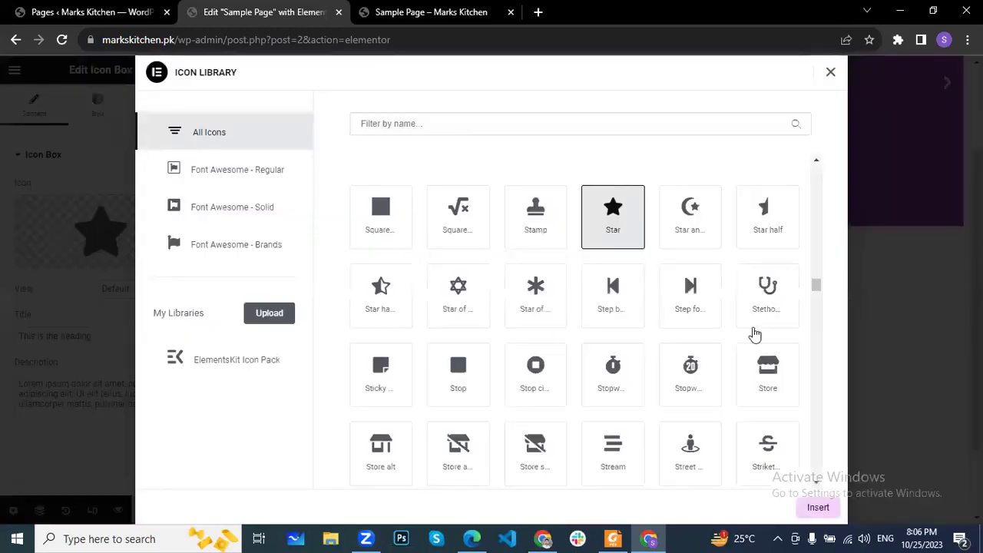
{"action": "scroll", "coordinate": [636, 330], "scroll_direction": "up", "scroll_amount": 5}
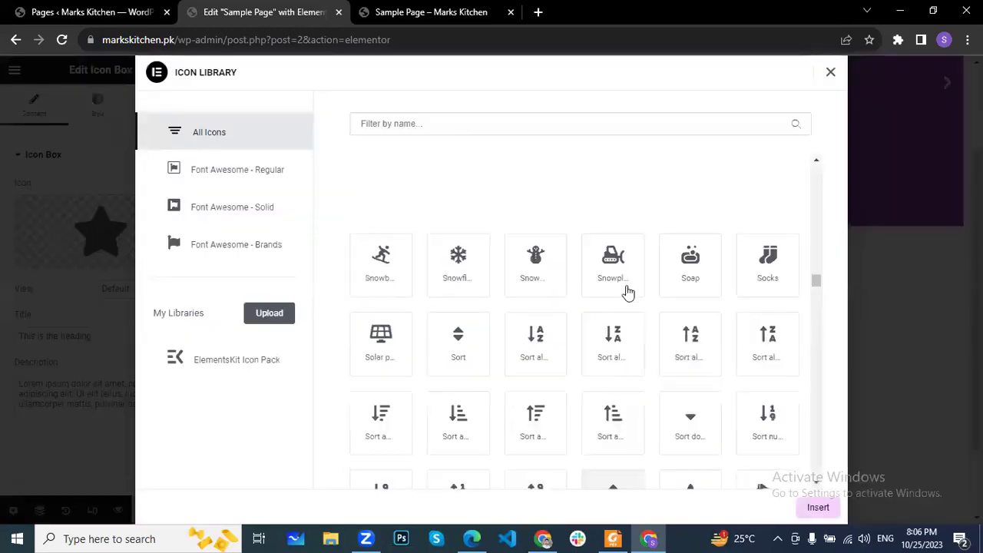
{"action": "scroll", "coordinate": [628, 291], "scroll_direction": "up", "scroll_amount": 7}
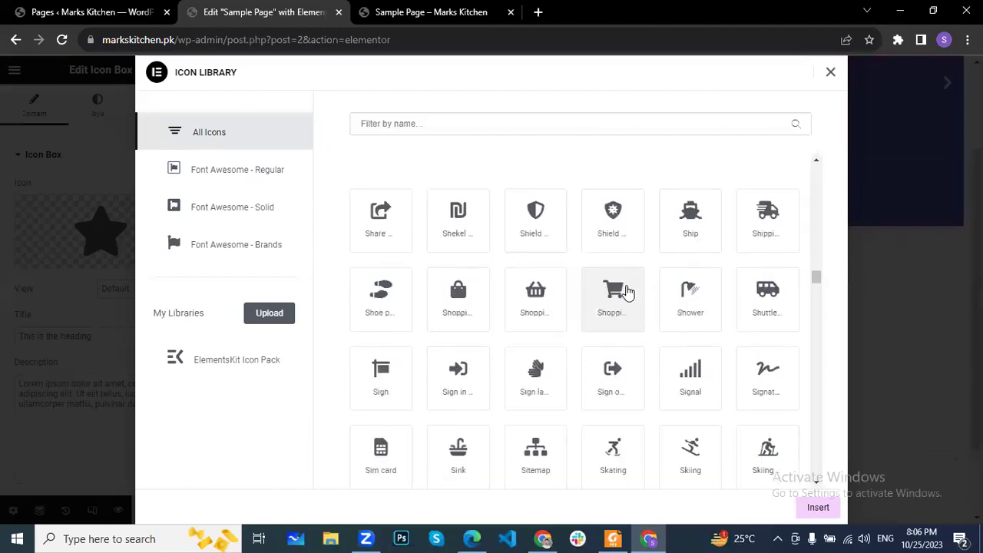
{"action": "scroll", "coordinate": [627, 292], "scroll_direction": "up", "scroll_amount": 2}
{"action": "scroll", "coordinate": [632, 283], "scroll_direction": "up", "scroll_amount": 2}
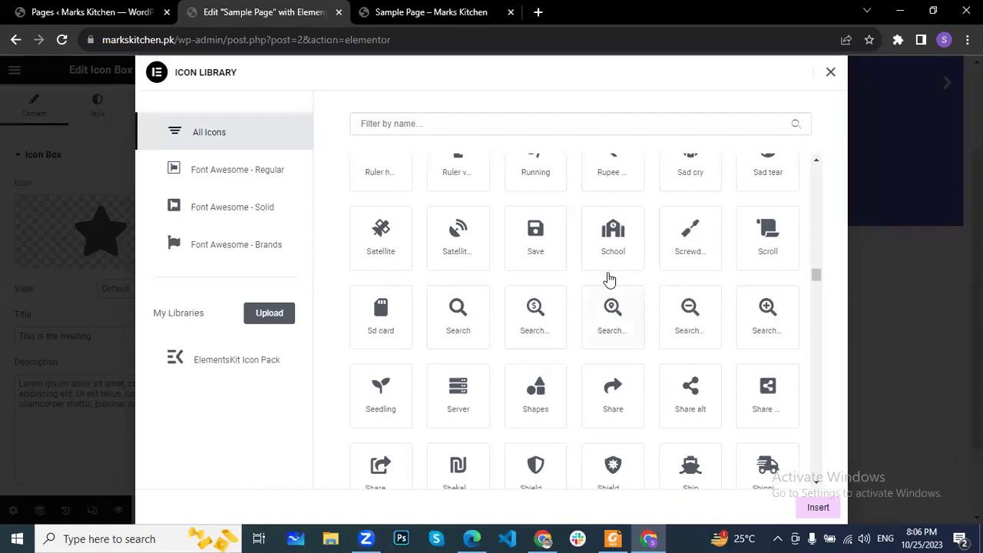
{"action": "scroll", "coordinate": [656, 264], "scroll_direction": "up", "scroll_amount": 2}
{"action": "scroll", "coordinate": [664, 262], "scroll_direction": "up", "scroll_amount": 2}
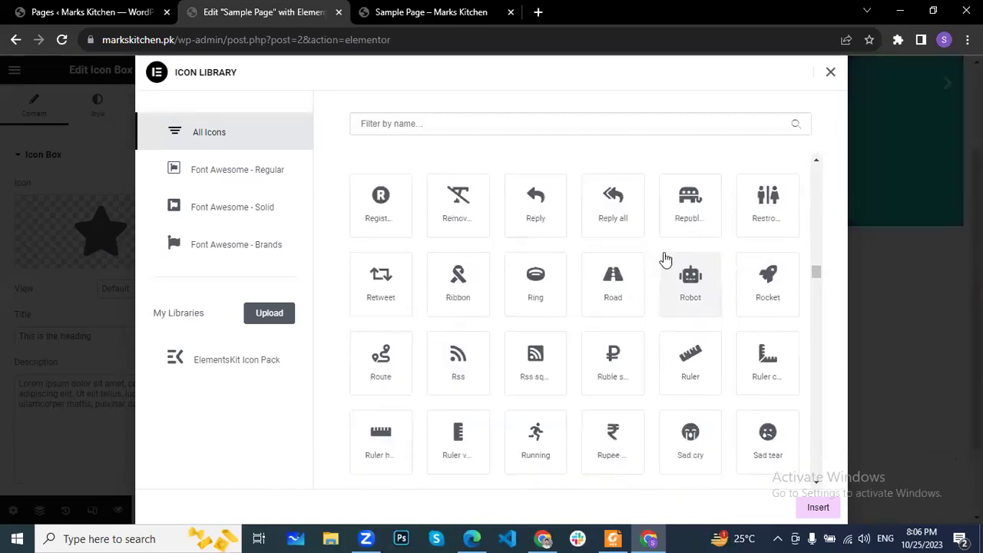
{"action": "scroll", "coordinate": [665, 258], "scroll_direction": "up", "scroll_amount": 1}
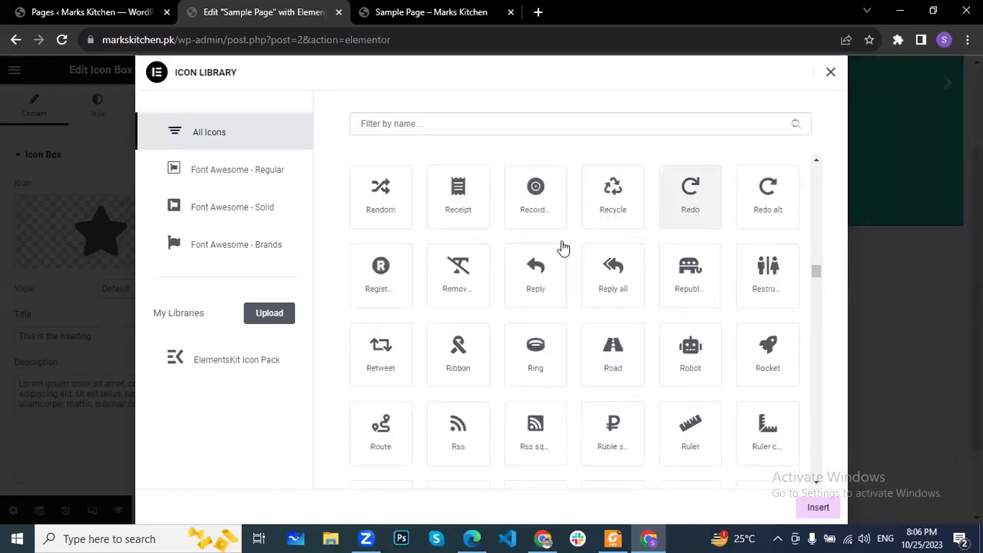
{"action": "scroll", "coordinate": [561, 248], "scroll_direction": "up", "scroll_amount": 1}
{"action": "scroll", "coordinate": [669, 263], "scroll_direction": "up", "scroll_amount": 2}
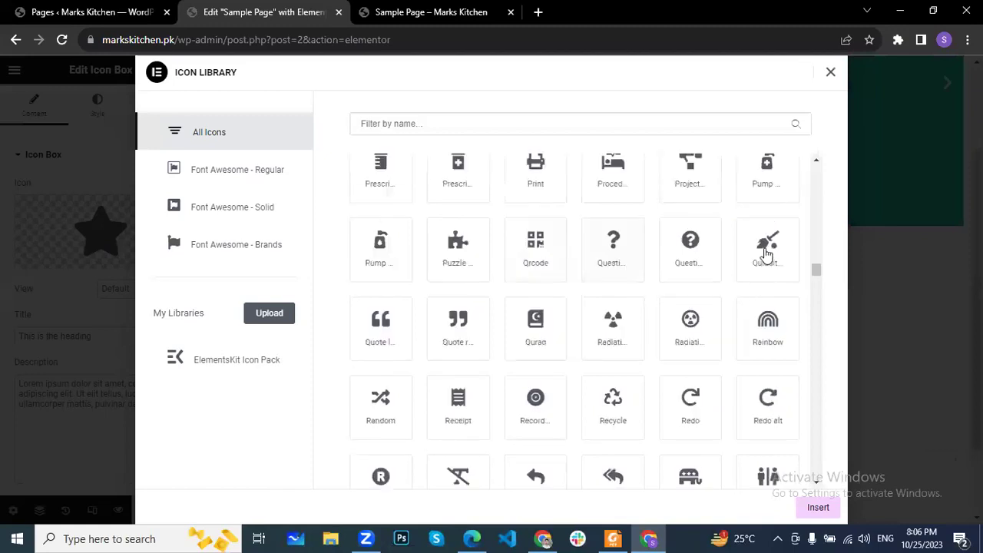
{"action": "left_click", "coordinate": [766, 268]}
{"action": "left_click", "coordinate": [817, 507]}
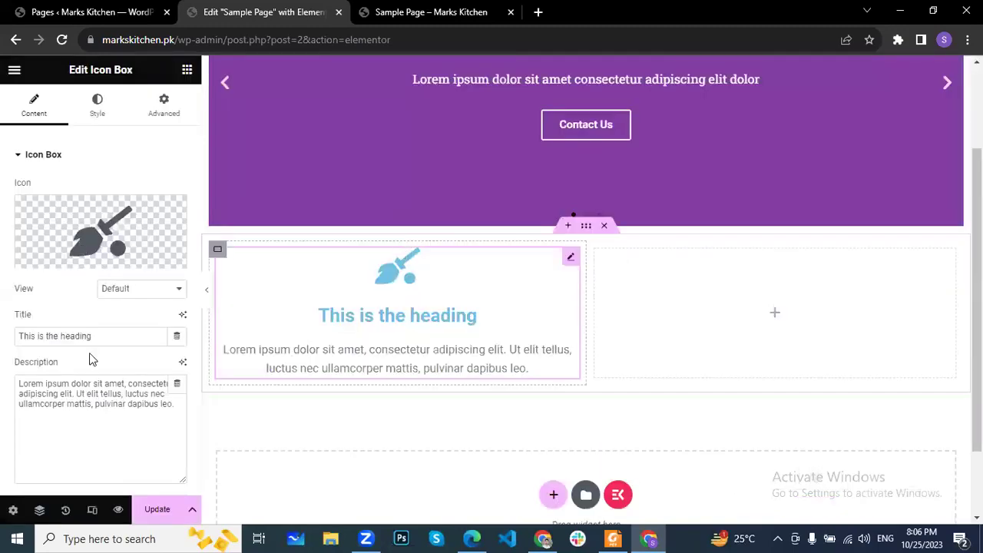
Change the icon box's title to "Service 1"
{"action": "left_click_drag", "start_coordinate": [91, 336], "coordinate": [2, 345]}
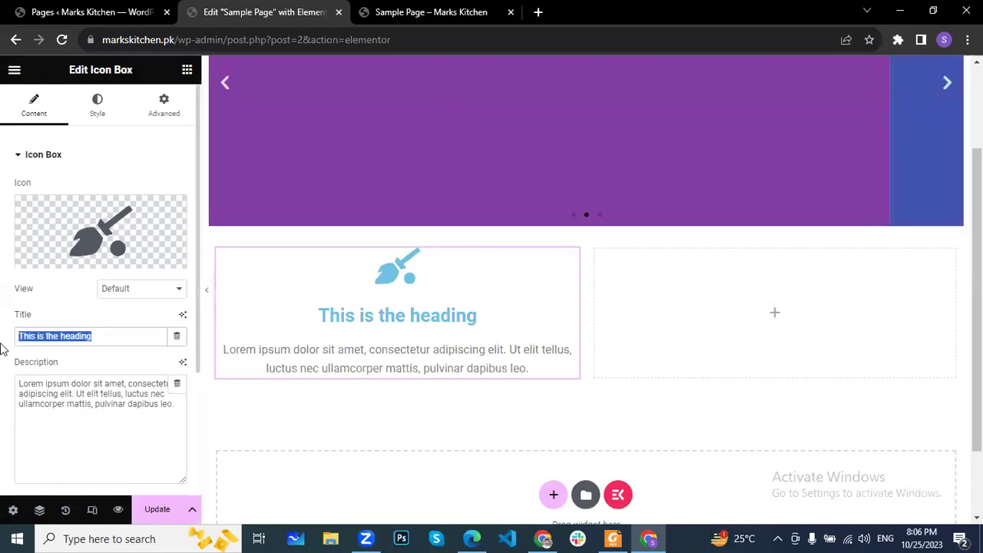
{"action": "type", "text": "Servi"}
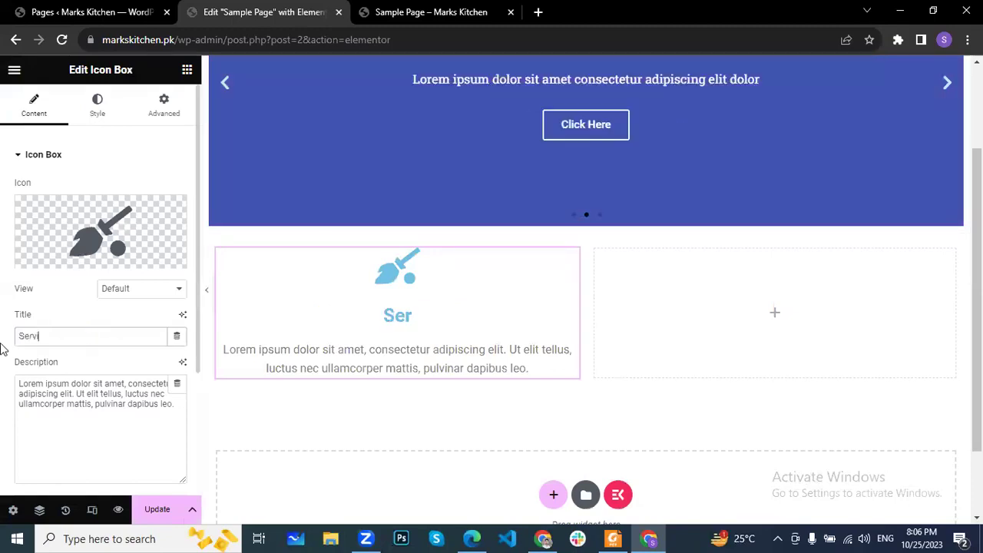
{"action": "type", "text": "ce 1"}
Set the icon's primary color to the global color Marks Red
{"action": "left_click", "coordinate": [103, 103]}
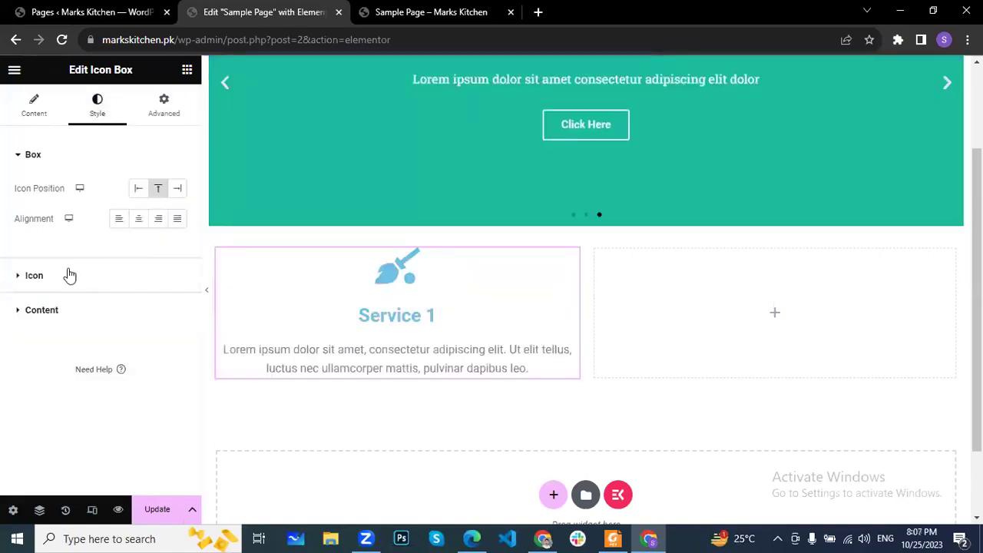
{"action": "left_click", "coordinate": [103, 273]}
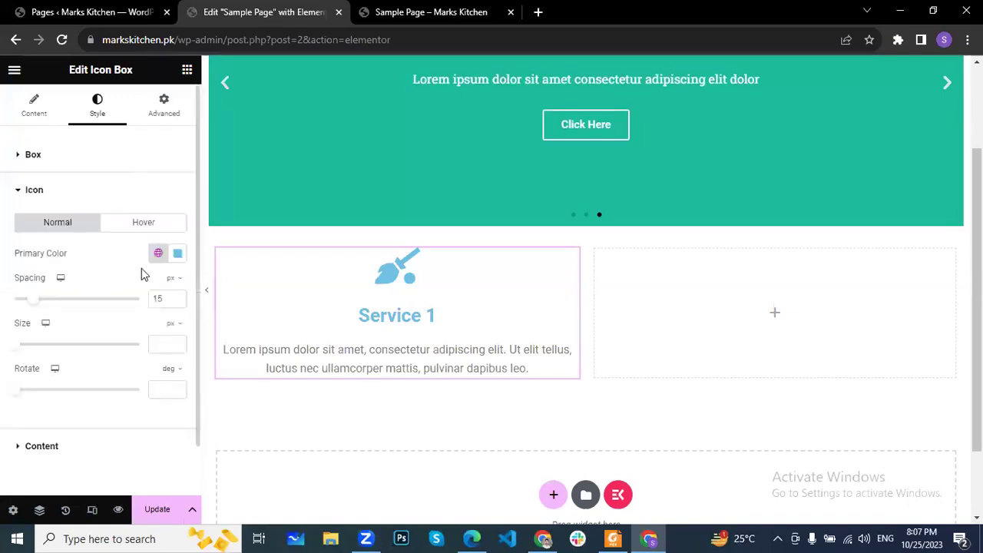
{"action": "left_click", "coordinate": [159, 253]}
{"action": "scroll", "coordinate": [73, 378], "scroll_direction": "down", "scroll_amount": 1}
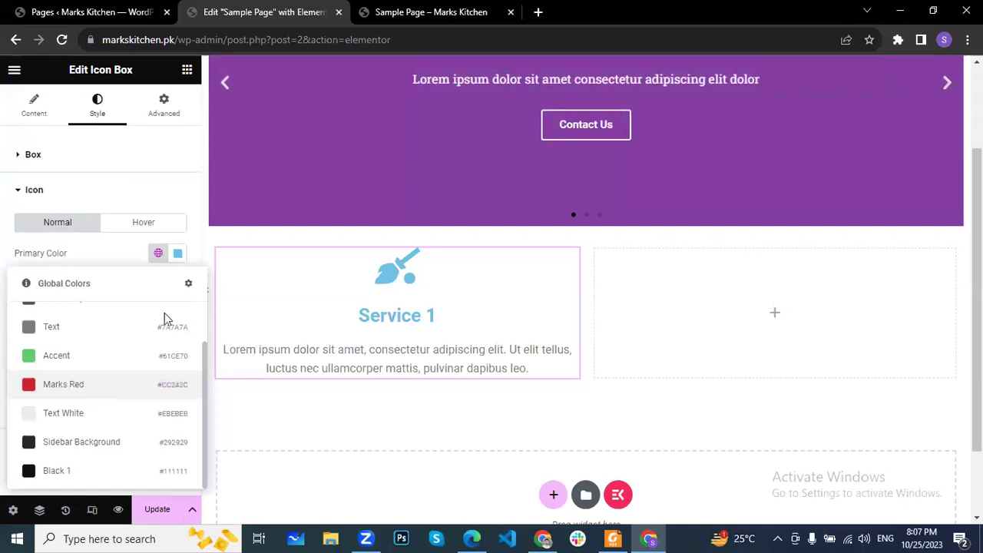
{"action": "left_click", "coordinate": [74, 385]}
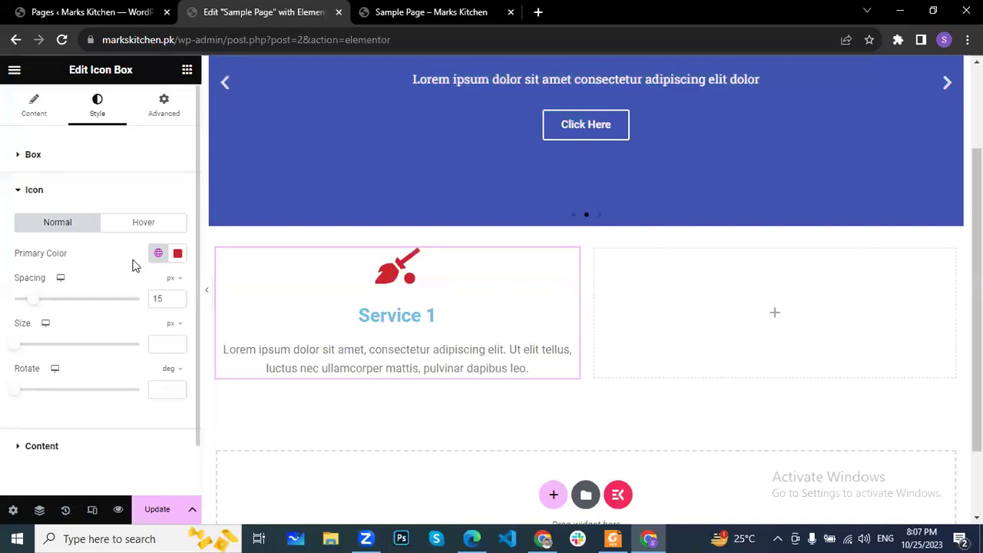
Set the icon box's title color to the same global red as the icon
{"action": "left_click", "coordinate": [41, 446]}
{"action": "scroll", "coordinate": [170, 222], "scroll_direction": "down", "scroll_amount": 1}
{"action": "scroll", "coordinate": [159, 200], "scroll_direction": "down", "scroll_amount": 1}
{"action": "left_click", "coordinate": [158, 189]}
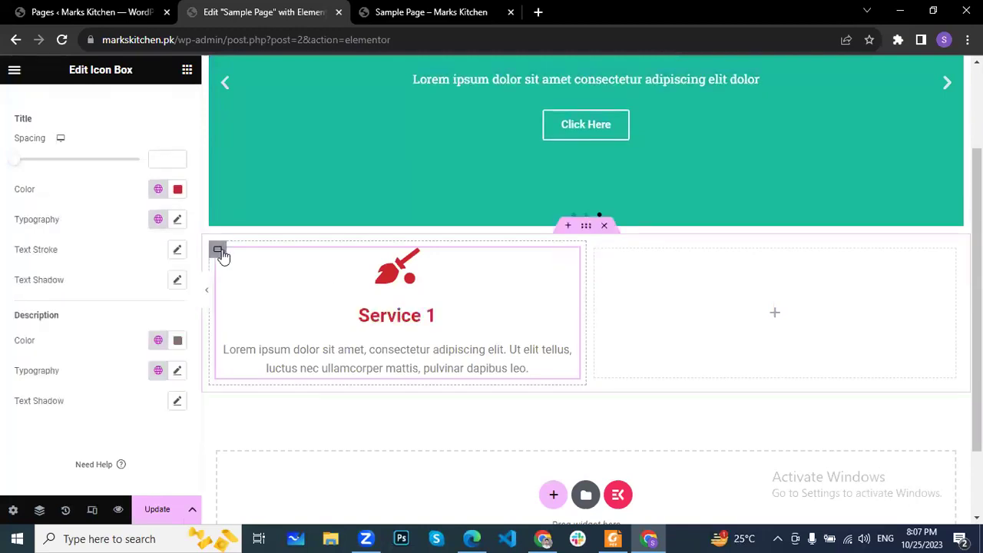
Duplicate the column container holding the Service 1 icon box and delete the empty column beside the copy
{"action": "right_click", "coordinate": [223, 258]}
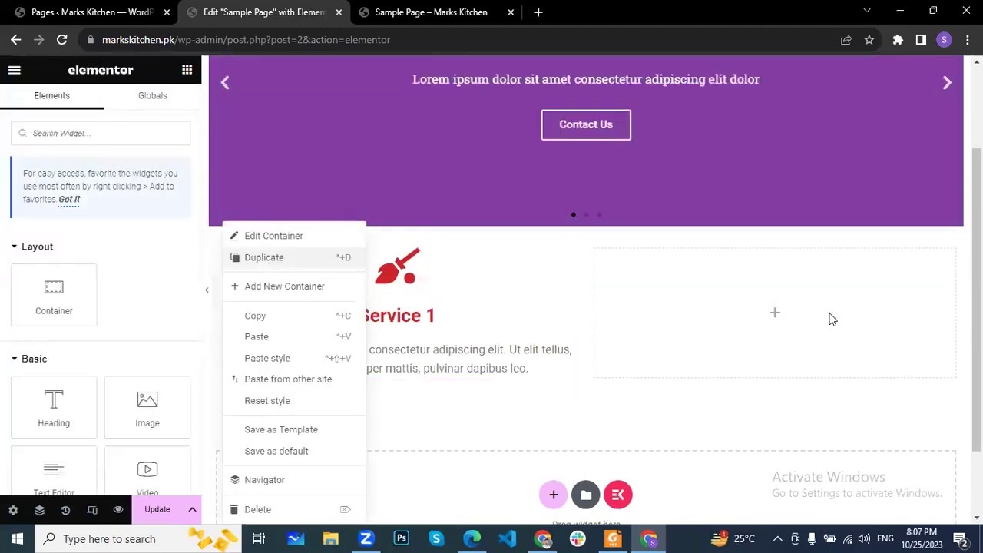
{"action": "key", "text": "ctrl+d"}
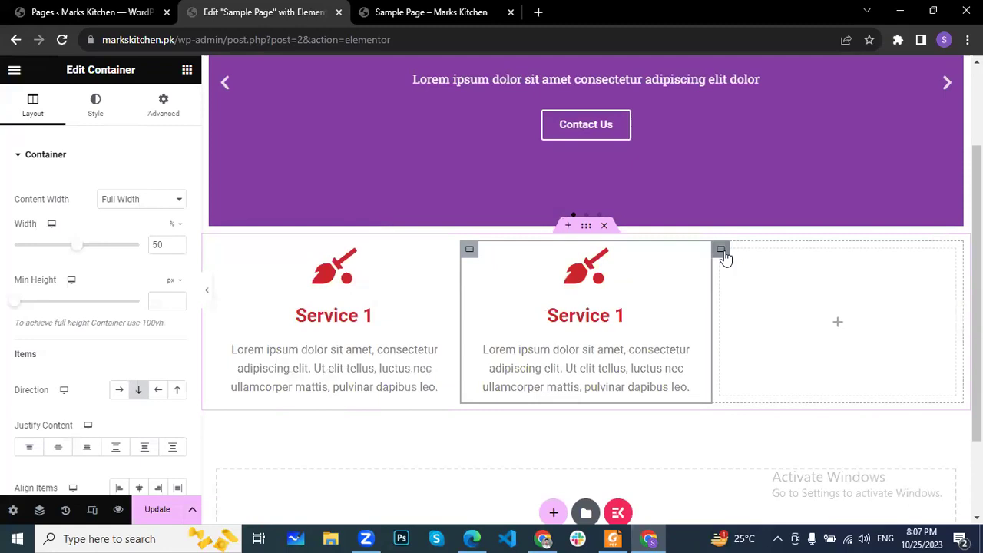
{"action": "left_click", "coordinate": [722, 252]}
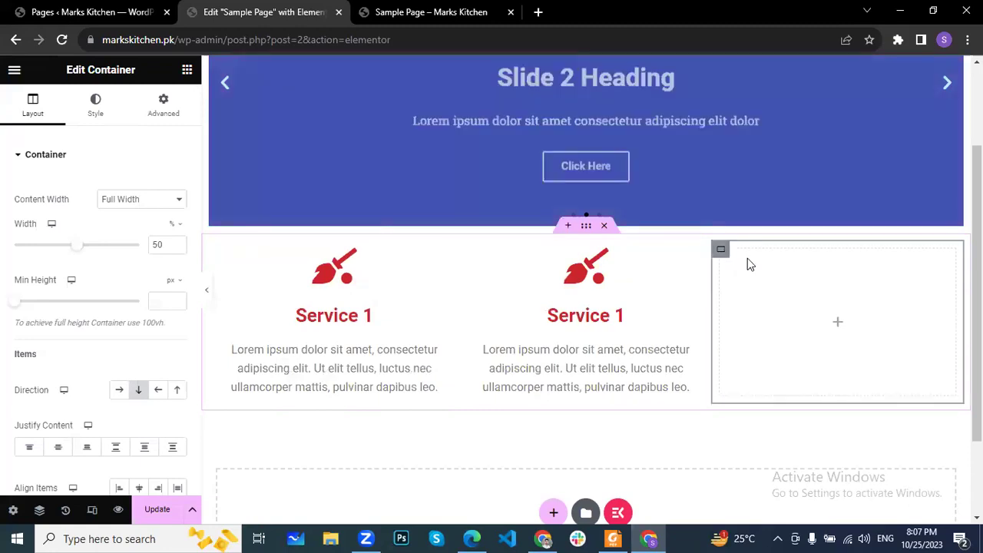
{"action": "key", "text": "Delete"}
Unlink the services container's padding, set only its top padding to 50 px, and save the page to check the preview
{"action": "left_click", "coordinate": [255, 273]}
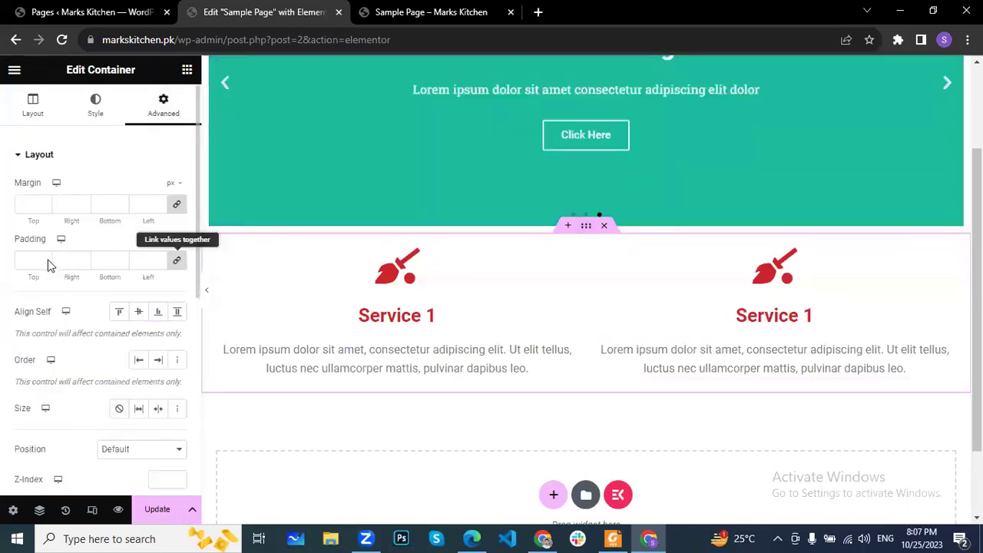
{"action": "left_click", "coordinate": [48, 265]}
{"action": "type", "text": "1"}
{"action": "double_click", "coordinate": [15, 259]}
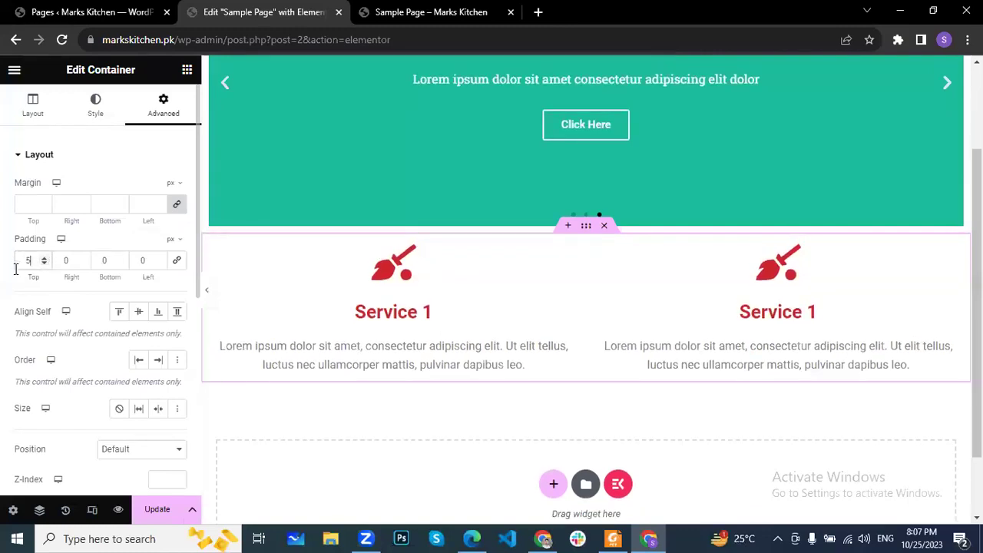
{"action": "type", "text": "50"}
{"action": "left_click", "coordinate": [159, 512]}
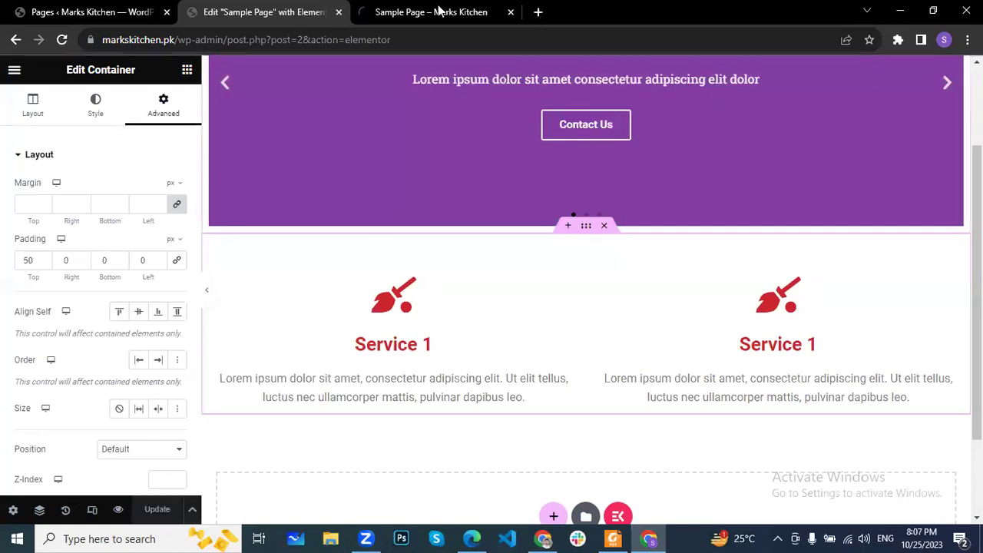
{"action": "key", "text": "ctrl+Tab"}
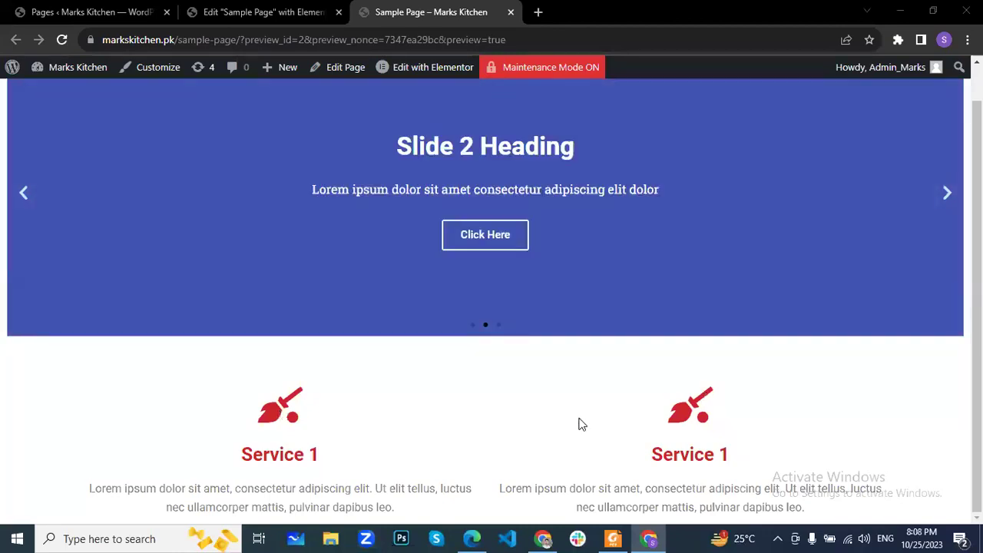
Return to the editor, set the services container's bottom padding to 50 px, and save the page to check the preview again
{"action": "left_click", "coordinate": [270, 10]}
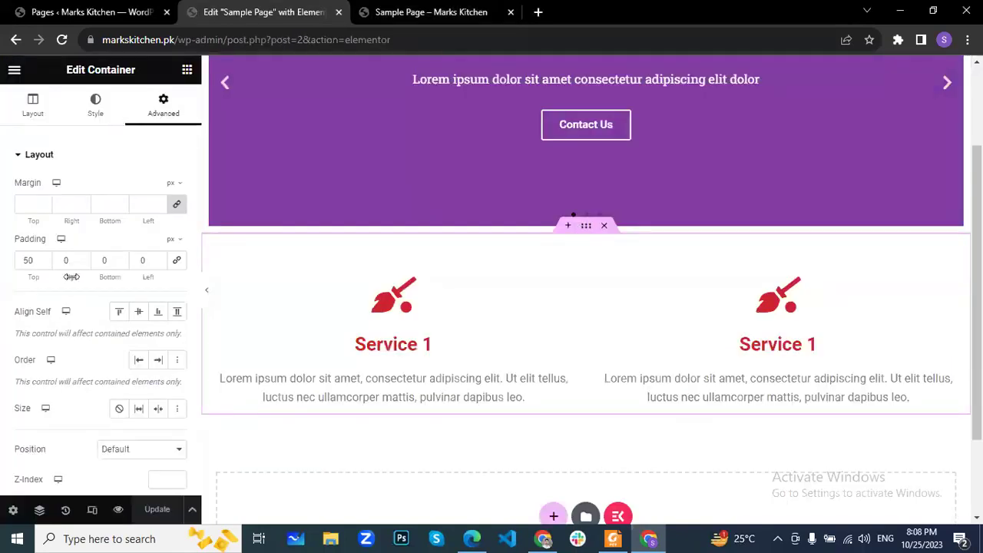
{"action": "double_click", "coordinate": [101, 259]}
{"action": "type", "text": "5"}
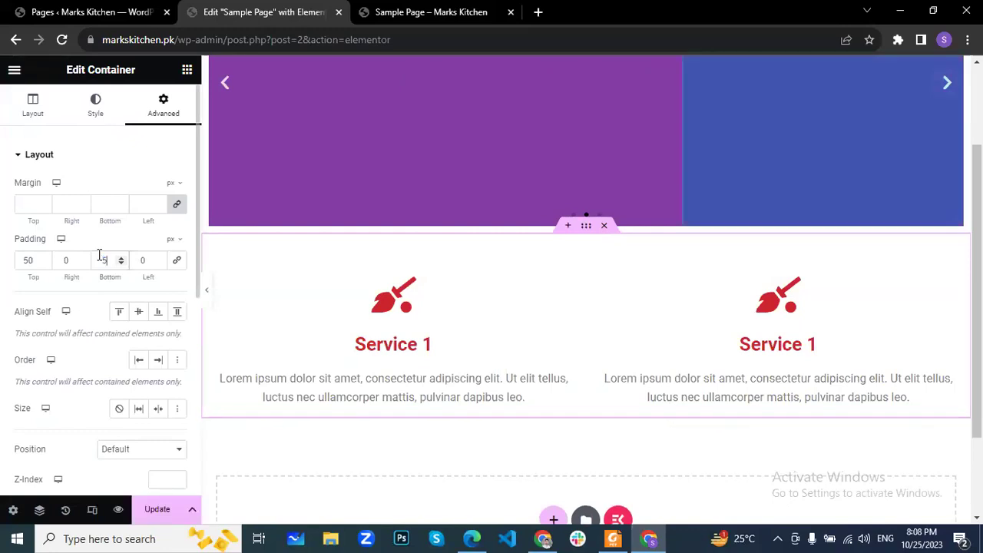
{"action": "type", "text": "0"}
{"action": "key", "text": "ctrl+s"}
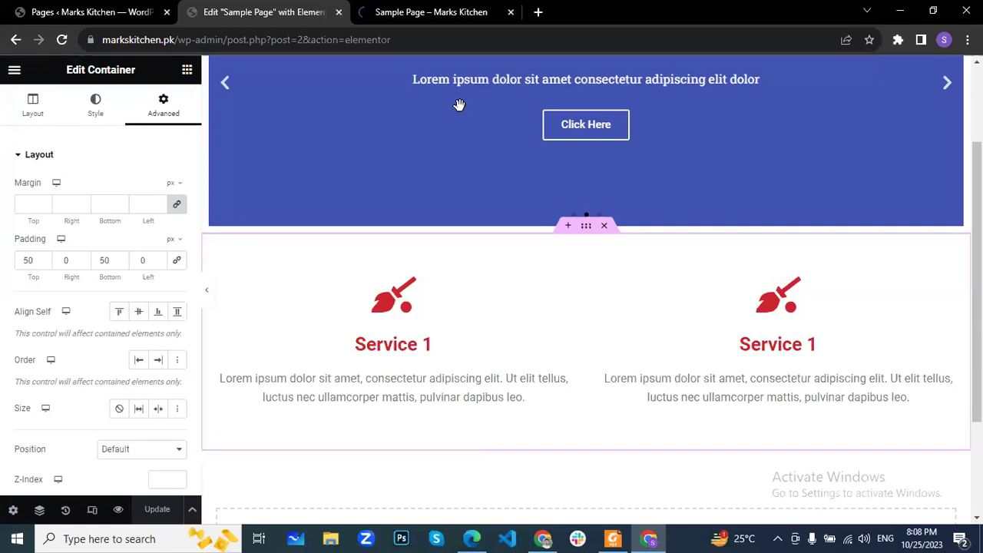
{"action": "key", "text": "ctrl+Tab"}
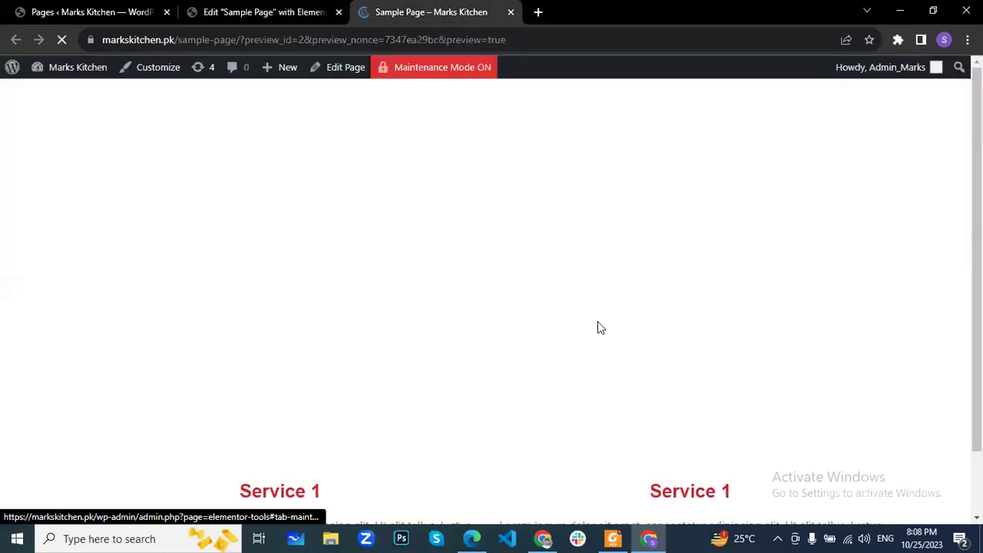